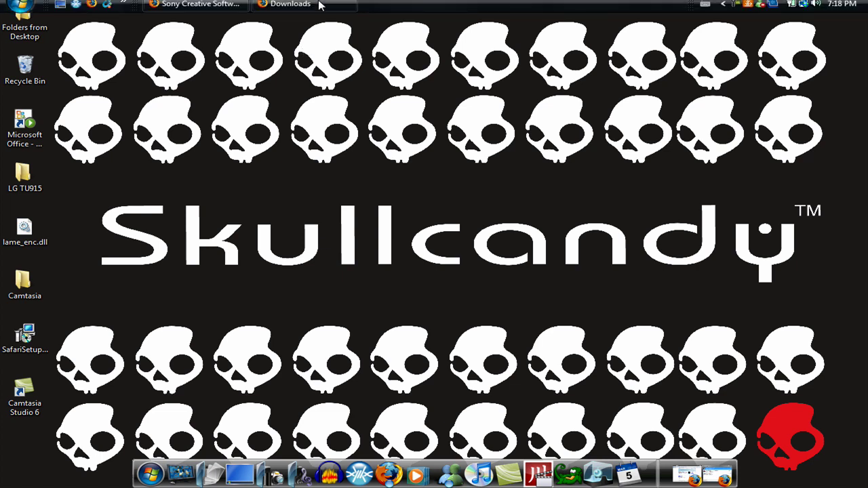
# Step: On the Sony download page, keep English as the Vegas Pro 8.0c trial language
pyautogui.moveTo(194, 4)
pyautogui.click(201, 8)
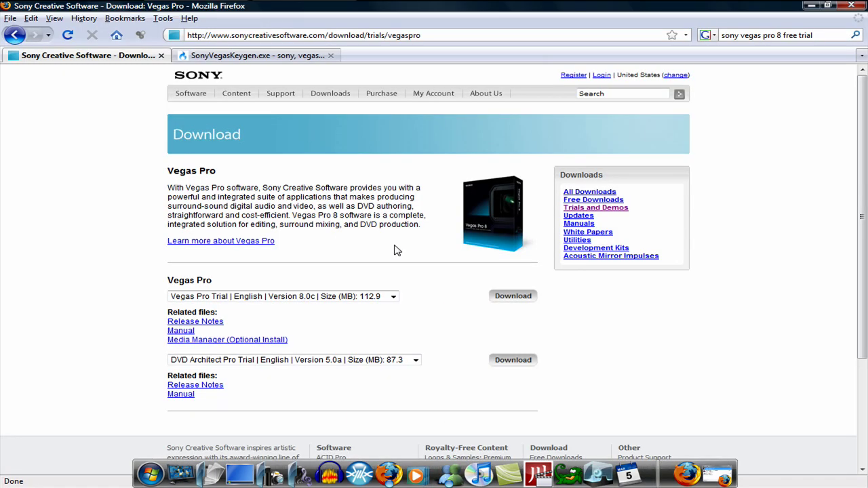
pyautogui.scroll(-1, 155, 153)
pyautogui.scroll(-3, 155, 153)
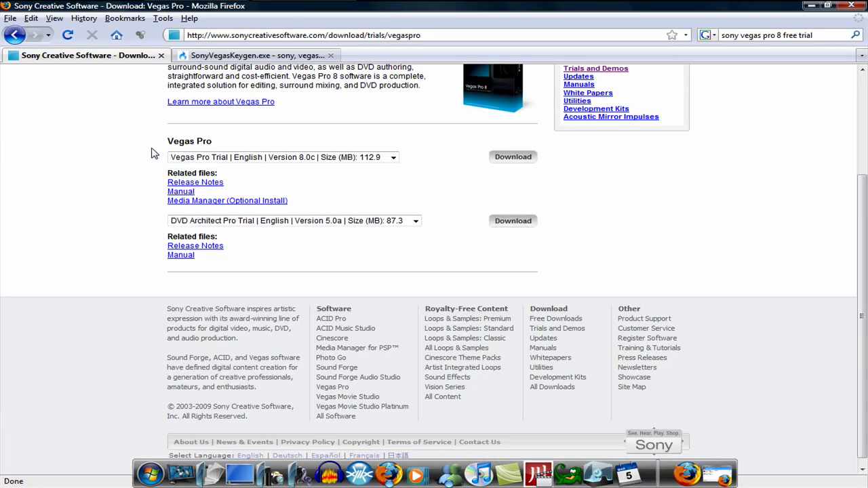
pyautogui.scroll(4, 150, 142)
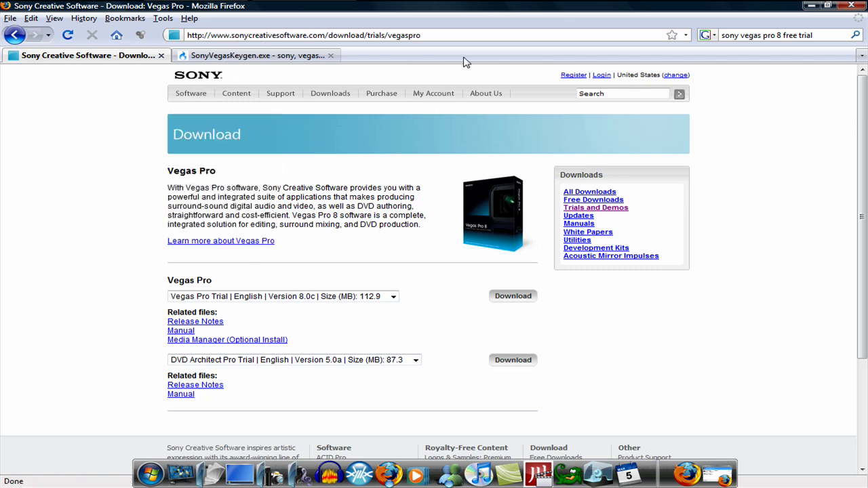
pyautogui.moveTo(865, 119); pyautogui.dragTo(814, 202)
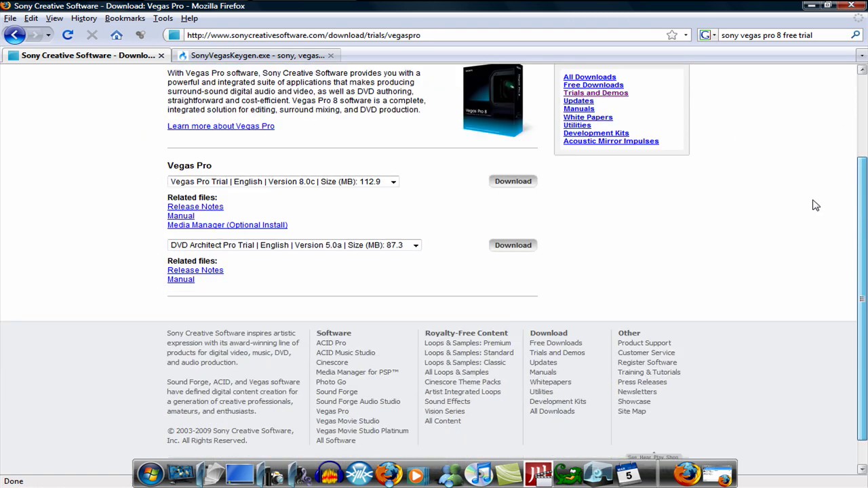
pyautogui.click(392, 181)
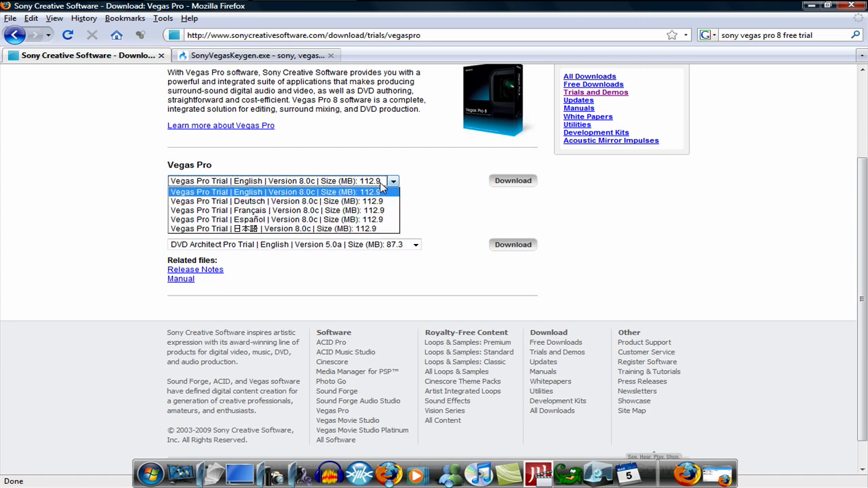
pyautogui.click(319, 194)
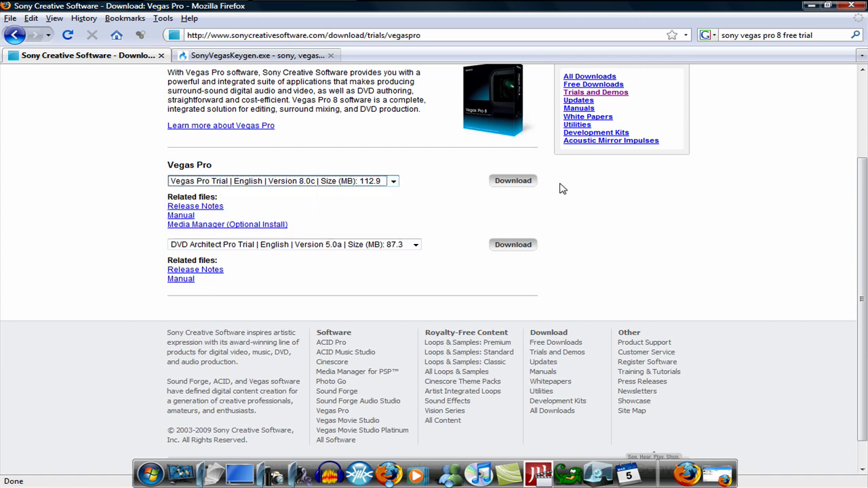
# Step: Download and save the Vegas Pro 8.0c trial installer, then check its download progress
pyautogui.click(515, 184)
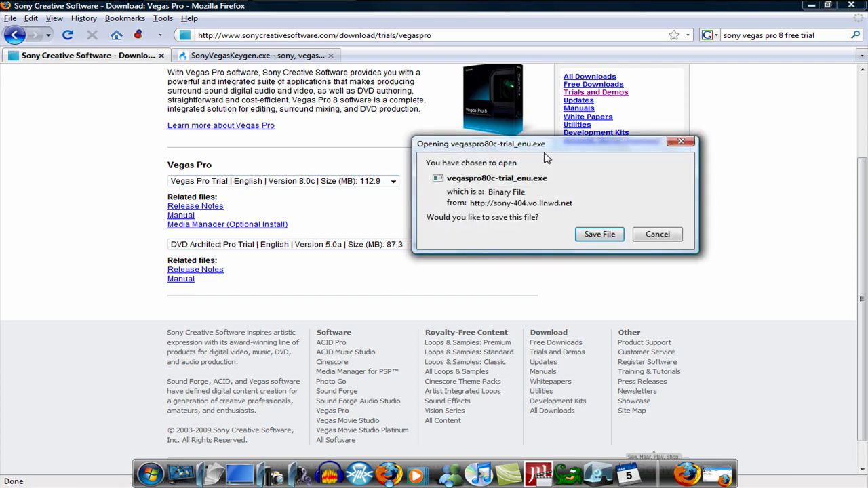
pyautogui.click(599, 235)
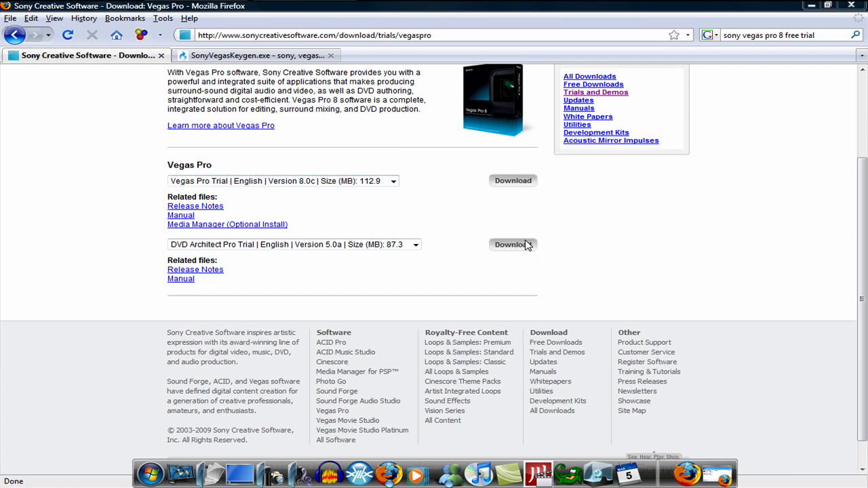
pyautogui.click(314, 289)
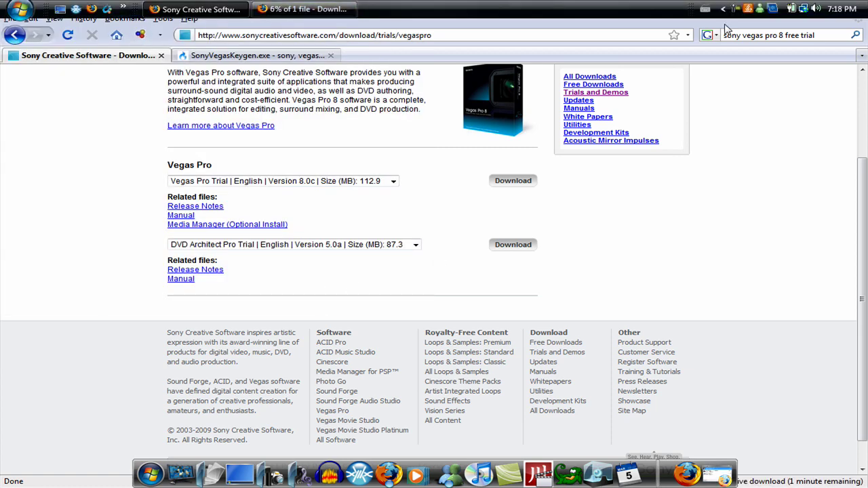
pyautogui.click(304, 8)
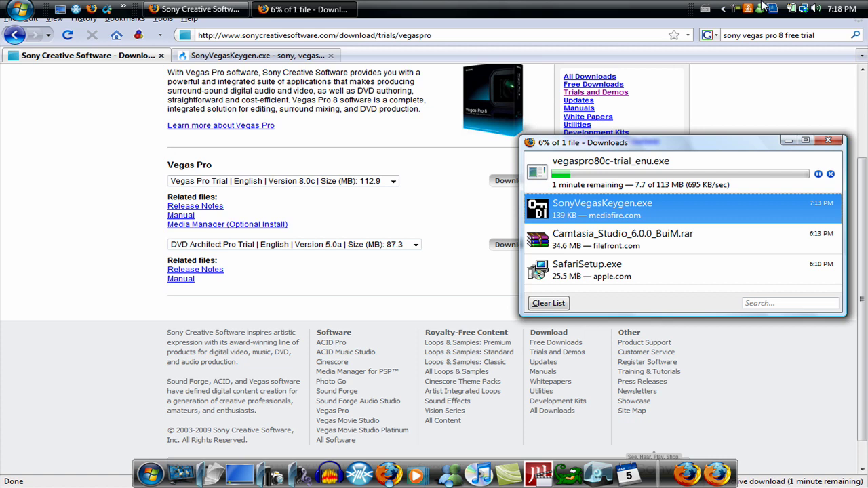
pyautogui.rightClick(738, 9)
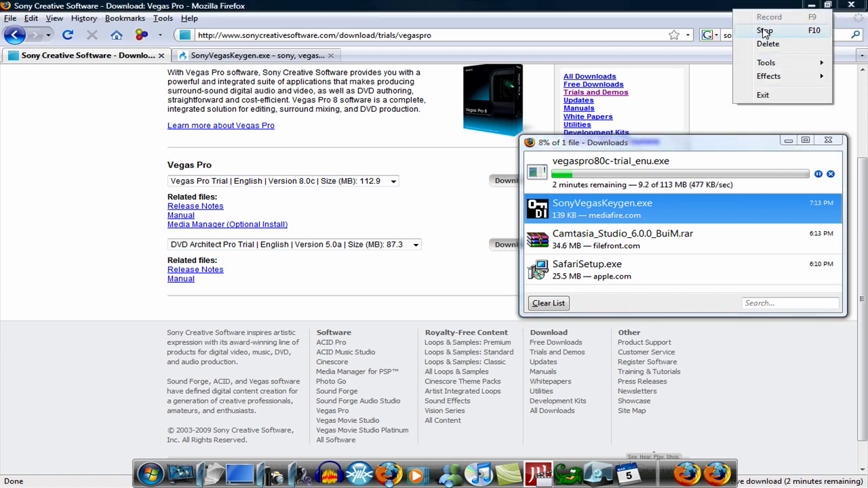
pyautogui.click(764, 30)
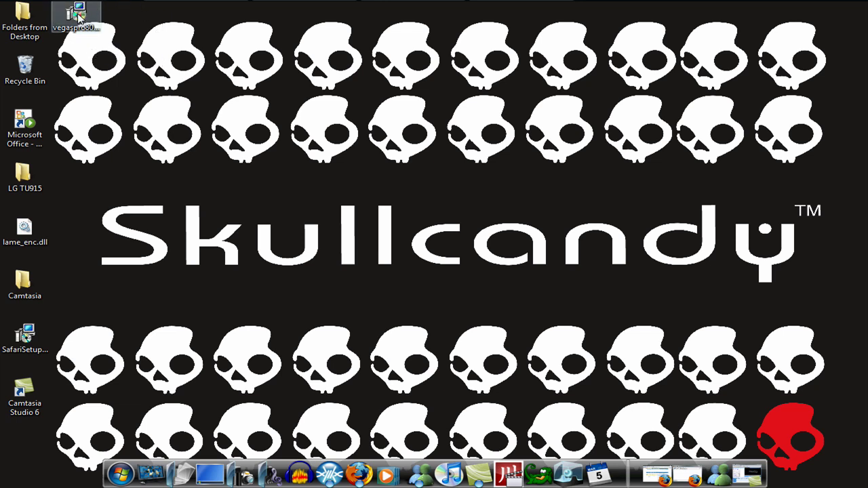
# Step: Move the vegaspro80c installer icon up the desktop and run it as administrator
pyautogui.moveTo(80, 20); pyautogui.dragTo(236, 146)
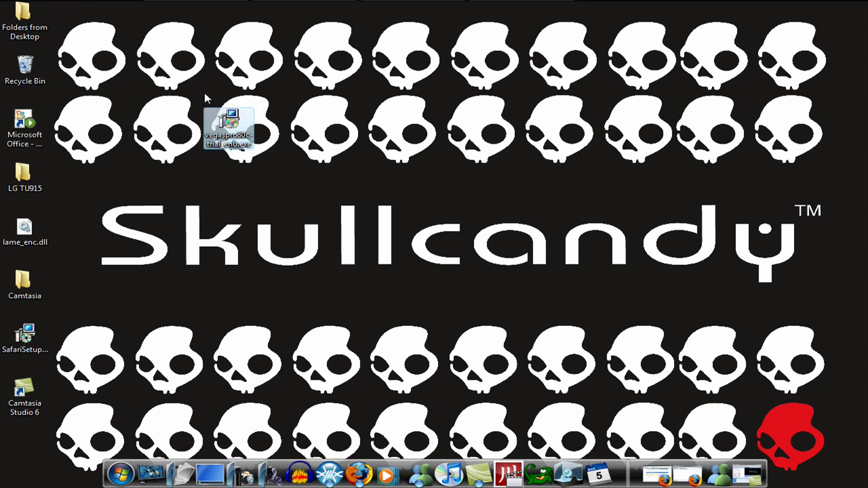
pyautogui.click(177, 146)
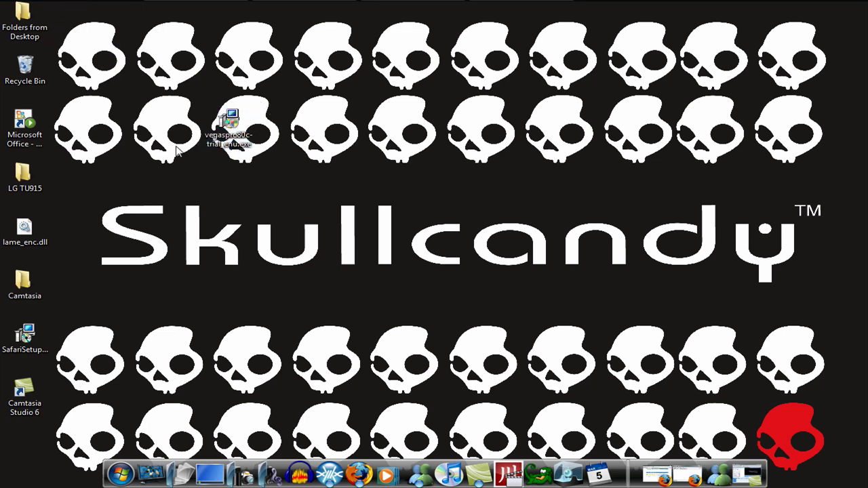
pyautogui.rightClick(228, 129)
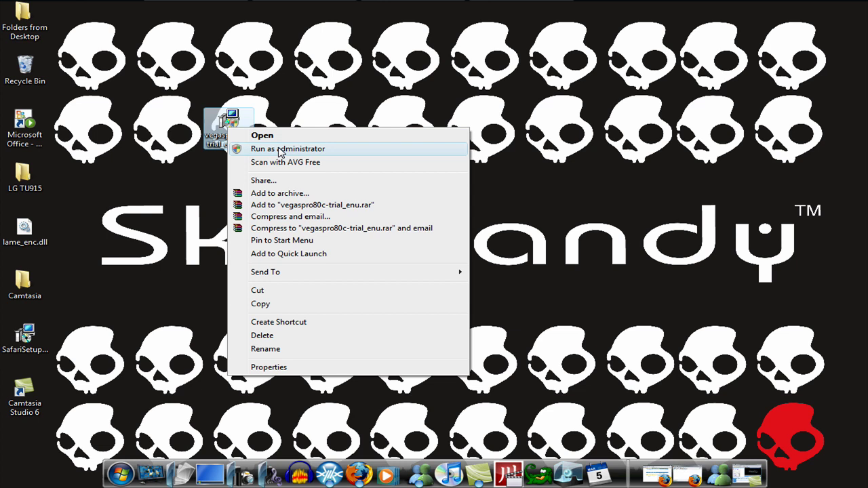
pyautogui.click(281, 150)
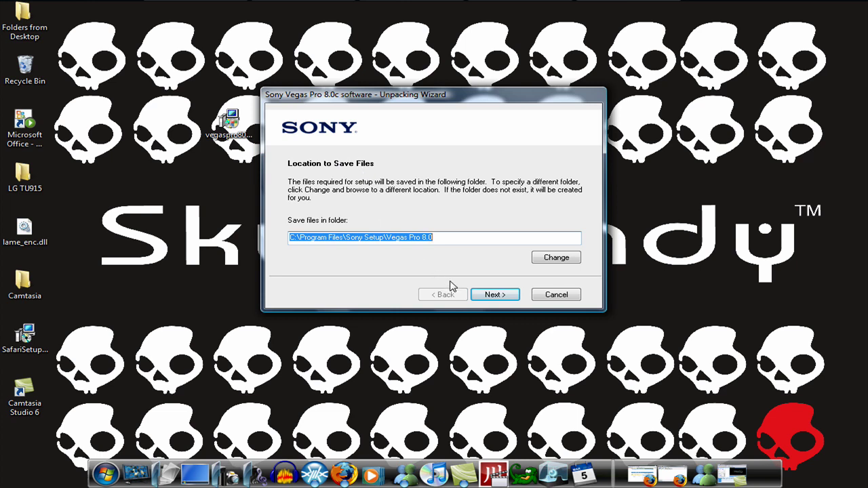
# Step: Extract the setup files to C:\Program Files\Sony Setup\Vegas Pro 8.0
pyautogui.click(495, 296)
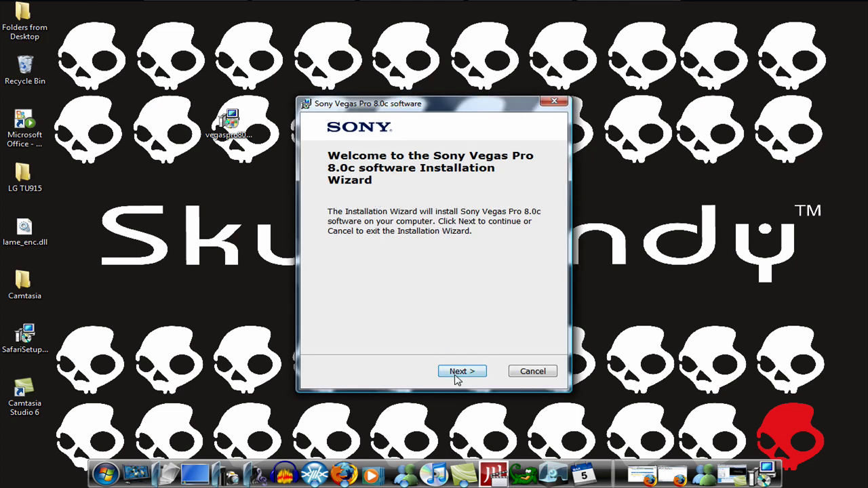
# Step: Accept the Vegas Pro licence agreement and keep the default installation paths
pyautogui.click(460, 373)
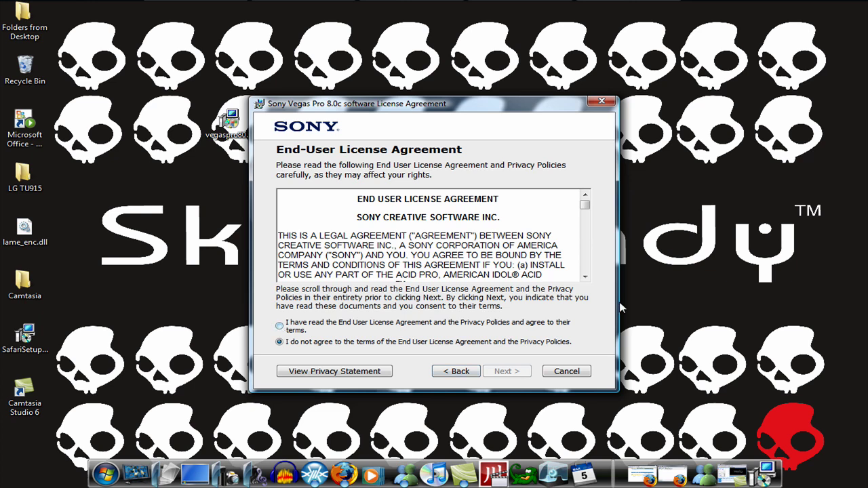
pyautogui.click(279, 327)
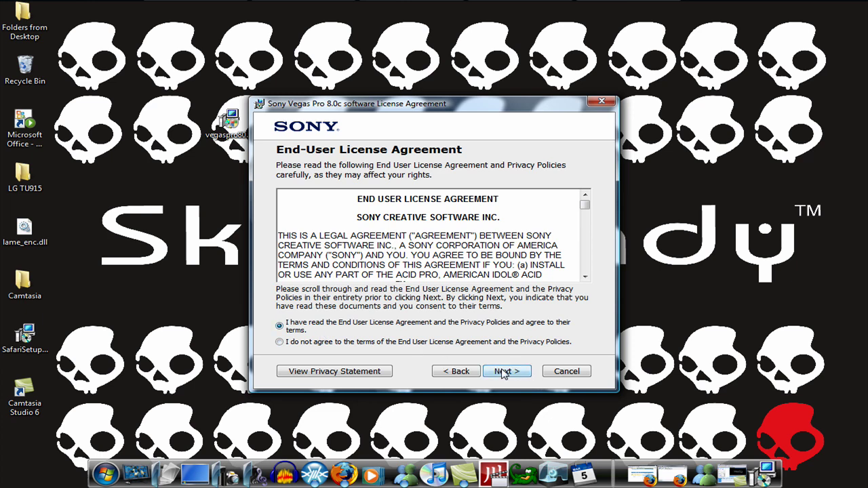
pyautogui.click(502, 373)
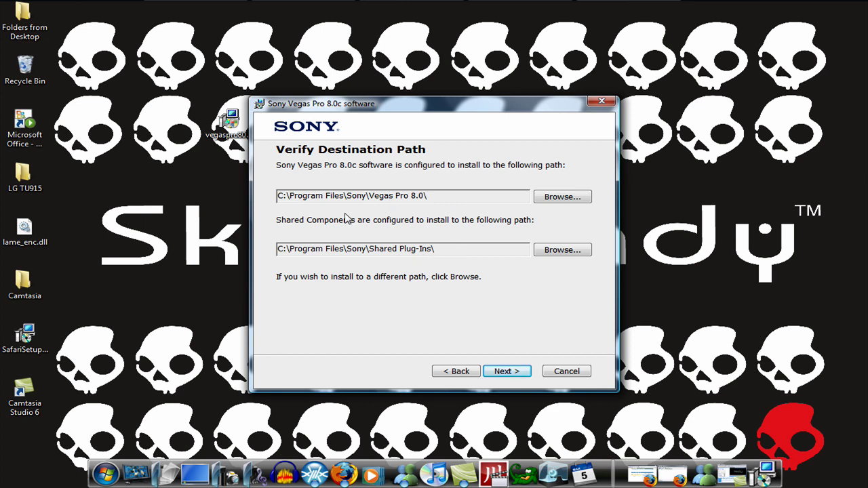
pyautogui.click(525, 373)
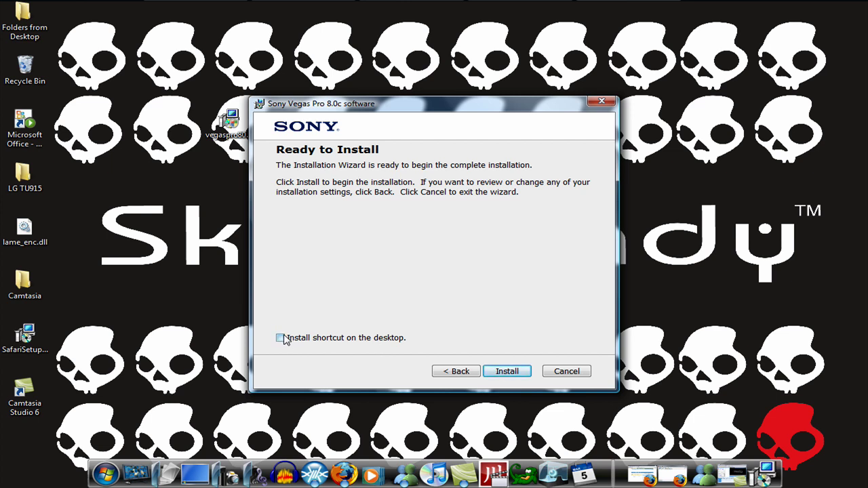
# Step: Add a desktop shortcut and install Vegas Pro 8.0c
pyautogui.click(281, 338)
pyautogui.click(518, 375)
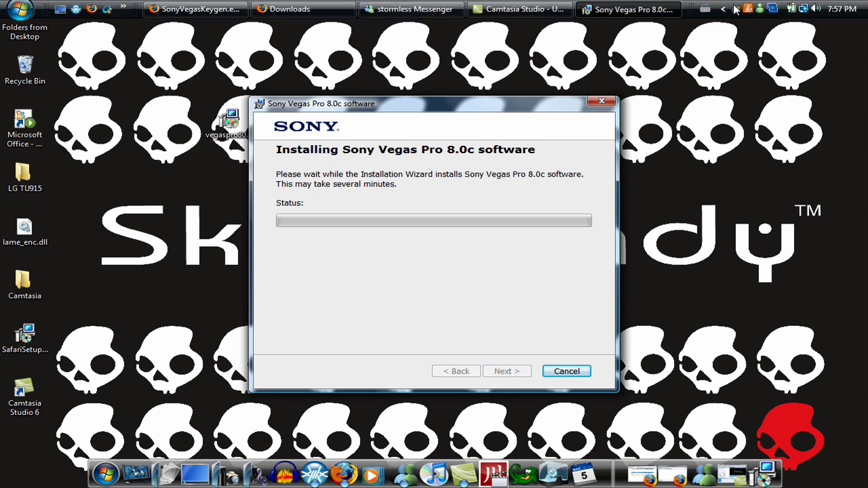
pyautogui.rightClick(736, 10)
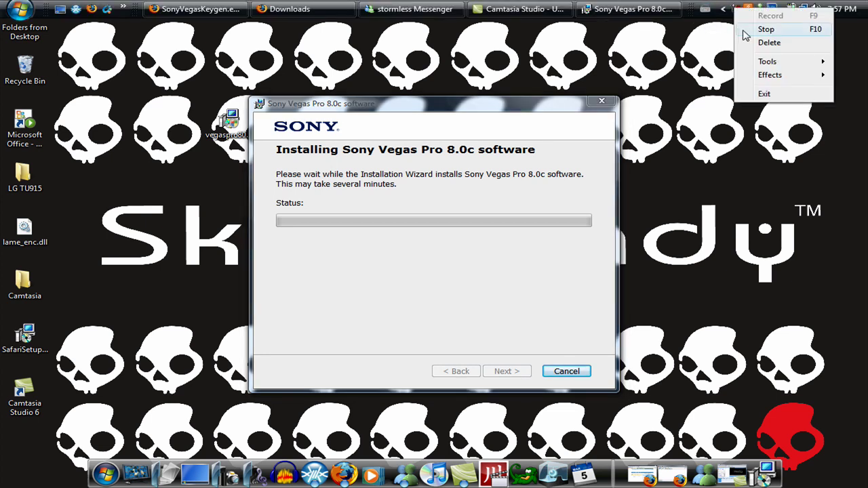
pyautogui.click(760, 28)
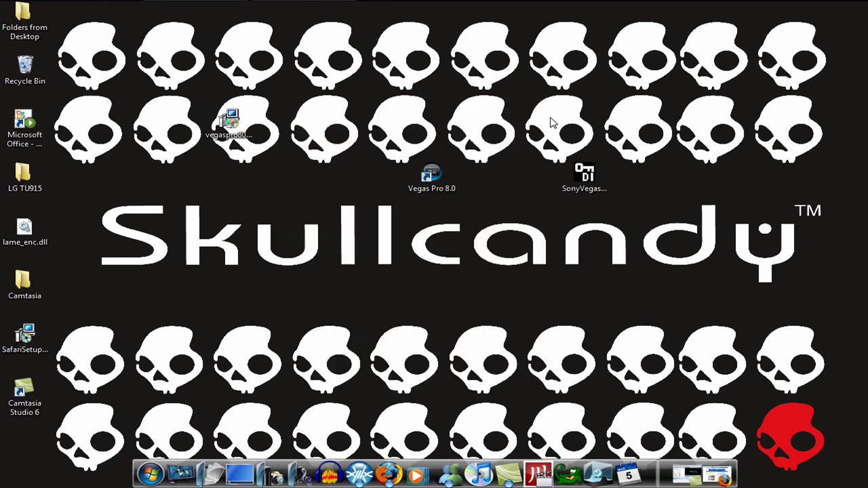
# Step: Close the MediaFire SonyVegasKeygen.exe page so the downloaded keygen shows on the desktop
pyautogui.moveTo(548, 121); pyautogui.dragTo(626, 223)
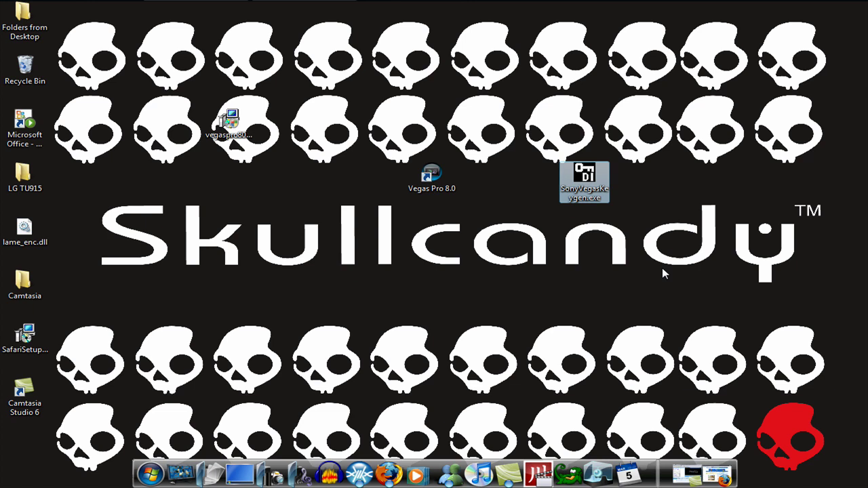
pyautogui.click(632, 337)
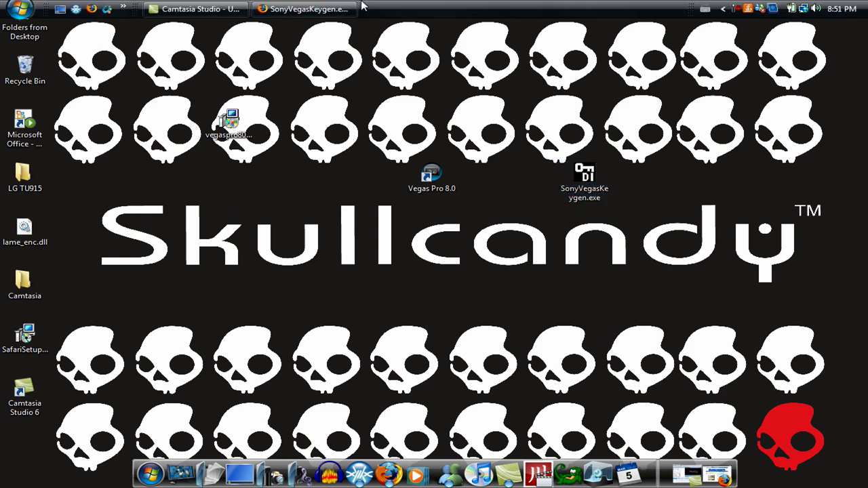
pyautogui.click(305, 8)
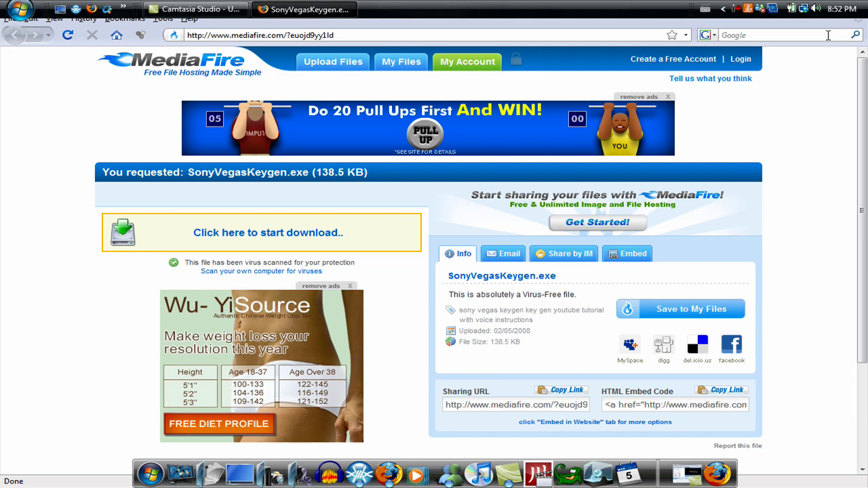
pyautogui.click(852, 5)
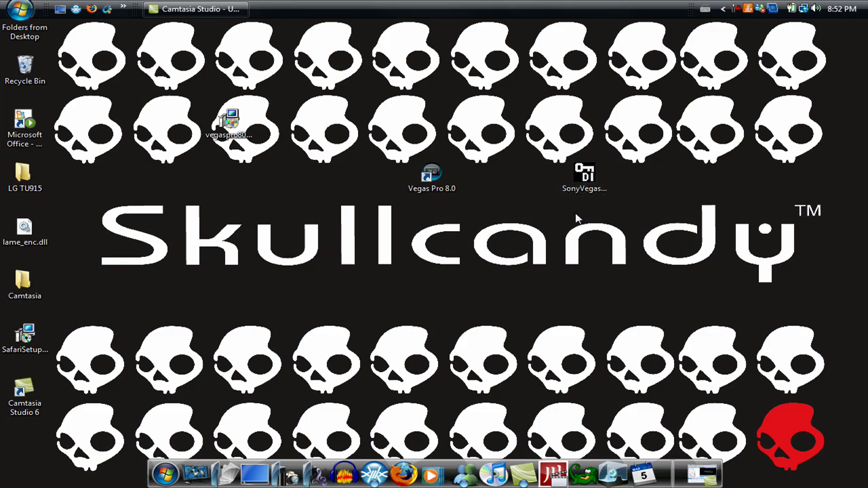
# Step: Run SonyVegasKeygen.exe as administrator and select Vegas Pro 8.0a (Build 179) as the product
pyautogui.rightClick(584, 175)
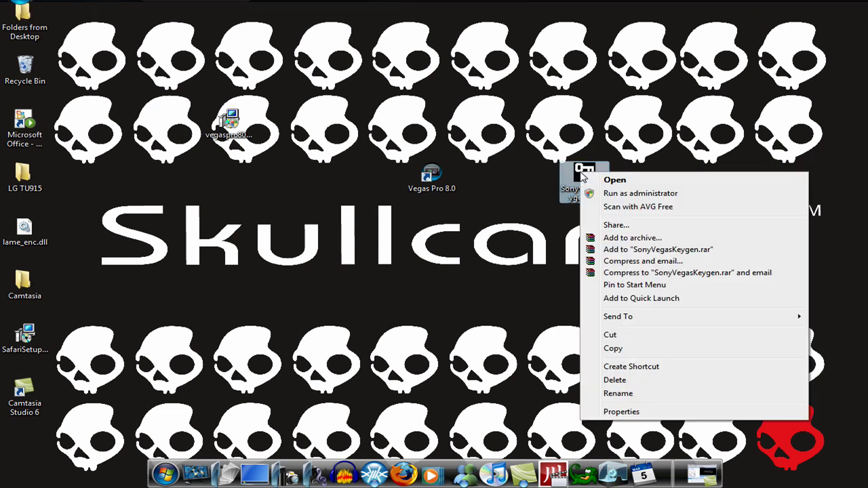
pyautogui.click(641, 194)
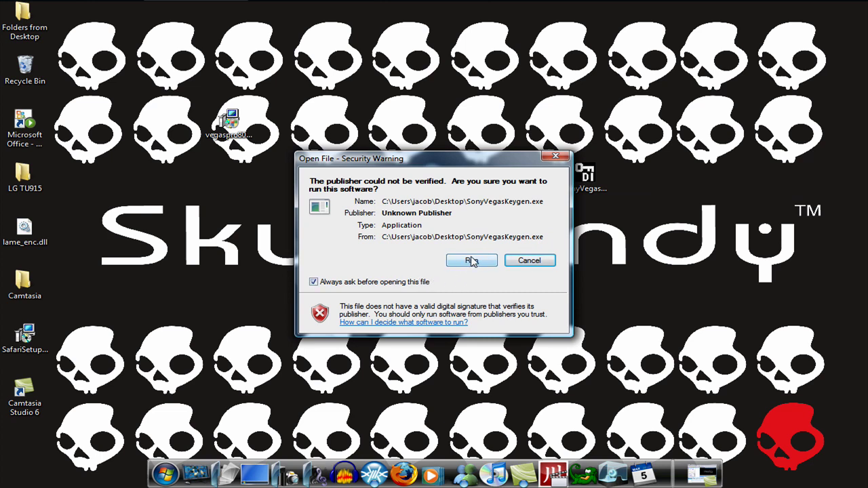
pyautogui.click(472, 261)
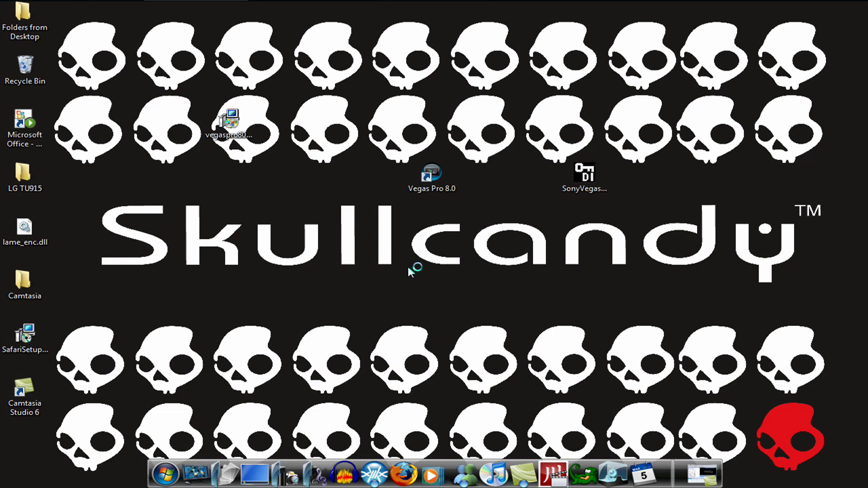
pyautogui.moveTo(498, 124)
pyautogui.mouseDown()
pyautogui.moveTo(641, 121)
pyautogui.moveTo(702, 152)
pyautogui.mouseUp()
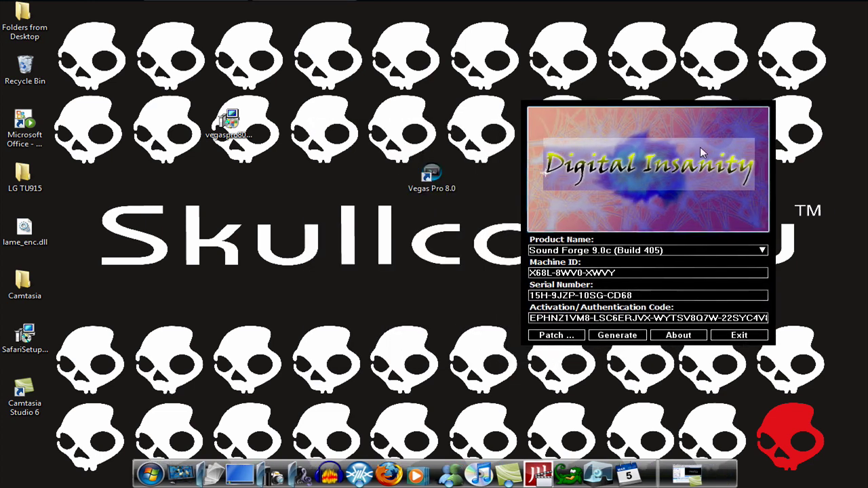
pyautogui.click(763, 250)
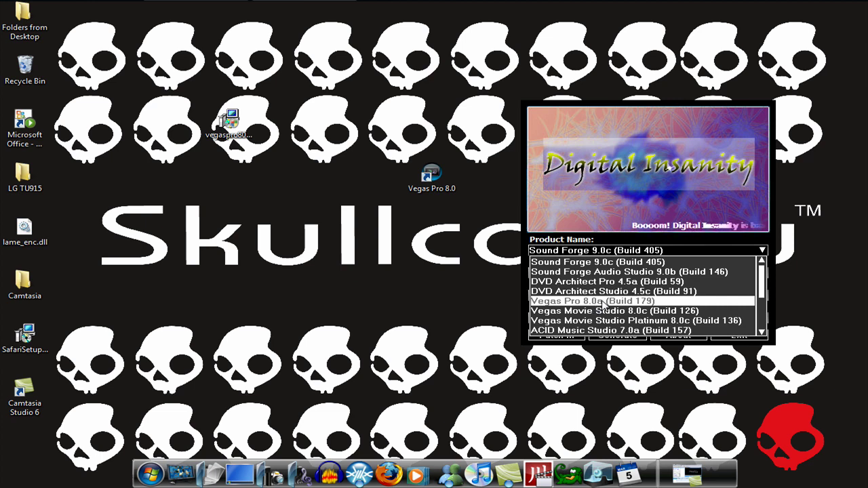
pyautogui.click(593, 303)
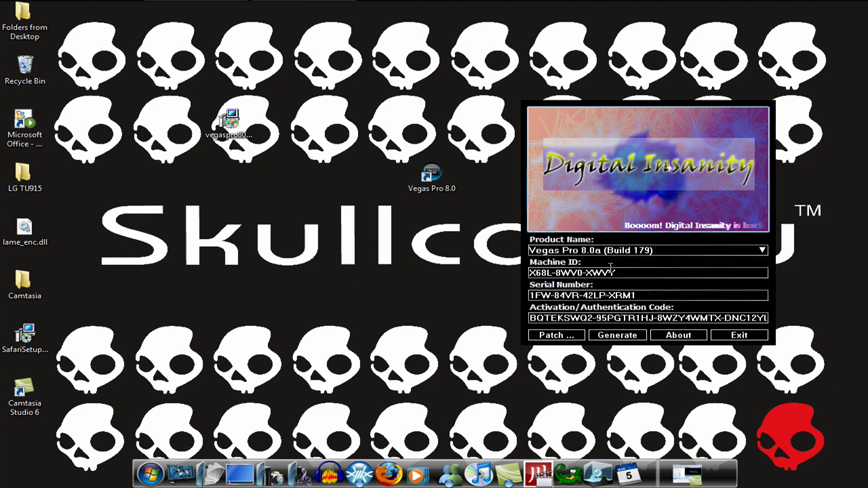
# Step: Patch the Program Files\Sony\Vegas Pro 8.0 folder and dismiss the success message
pyautogui.click(564, 337)
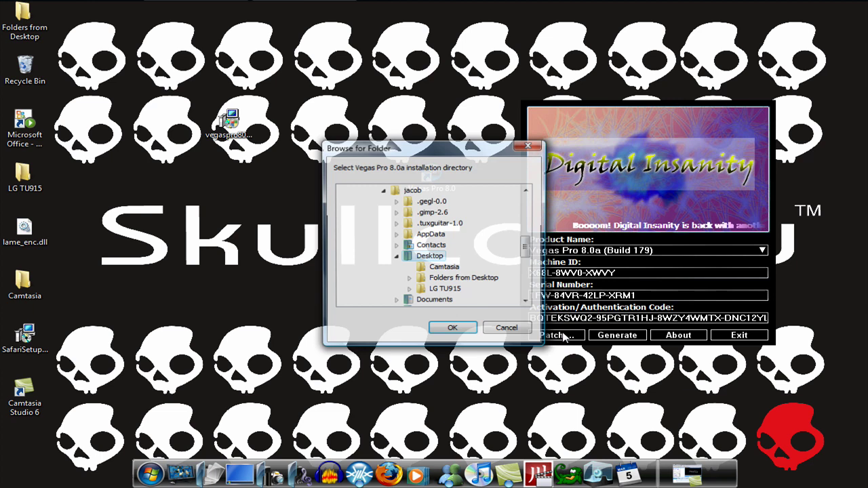
pyautogui.moveTo(525, 251); pyautogui.dragTo(517, 236)
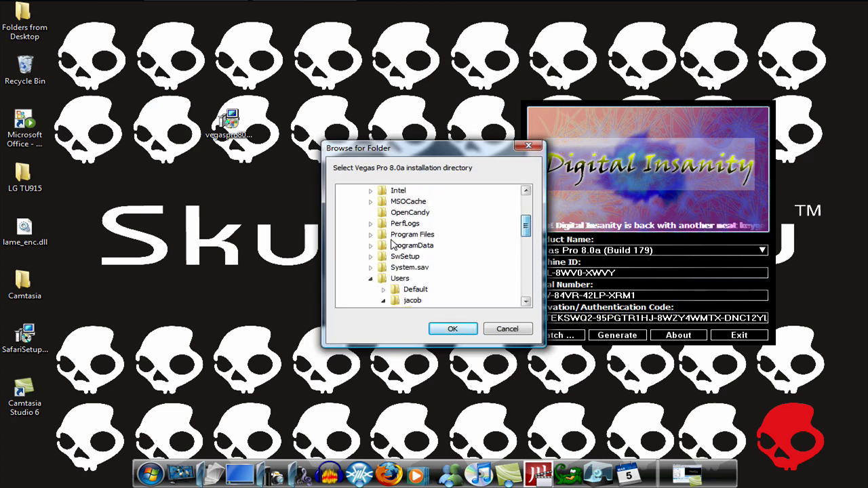
pyautogui.click(370, 235)
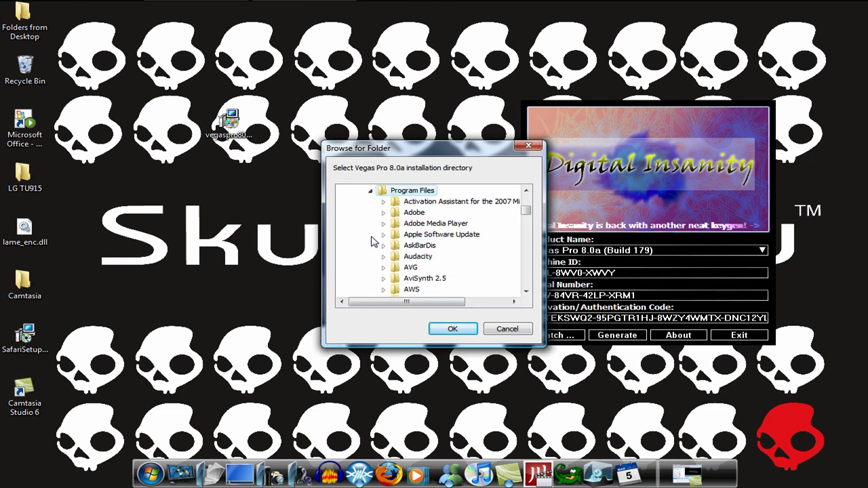
pyautogui.scroll(-5, 414, 258)
pyautogui.scroll(-3, 434, 258)
pyautogui.scroll(-4, 436, 255)
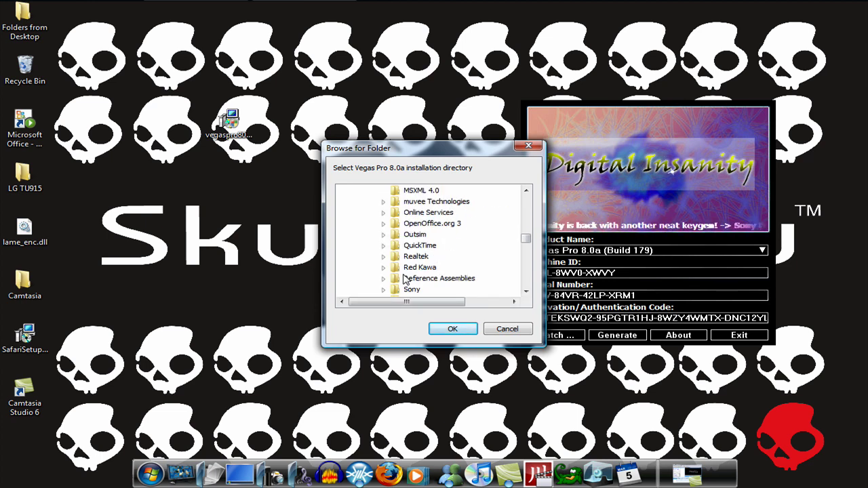
pyautogui.click(383, 289)
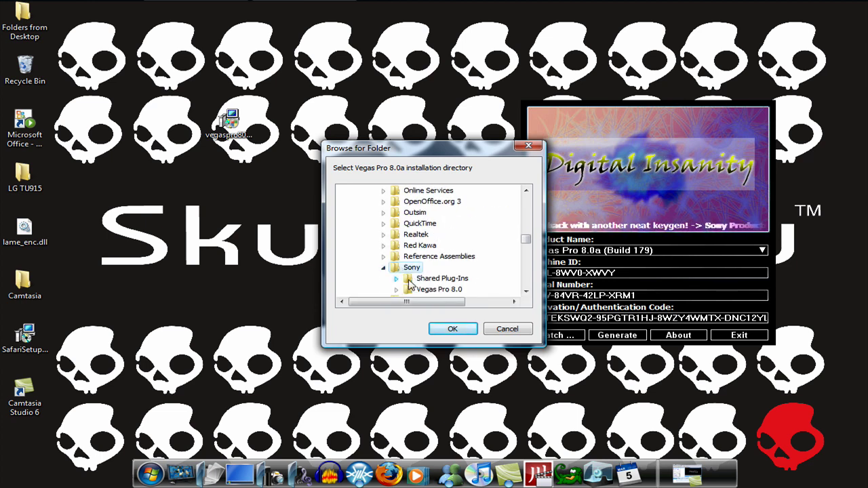
pyautogui.scroll(-1, 444, 274)
pyautogui.click(439, 257)
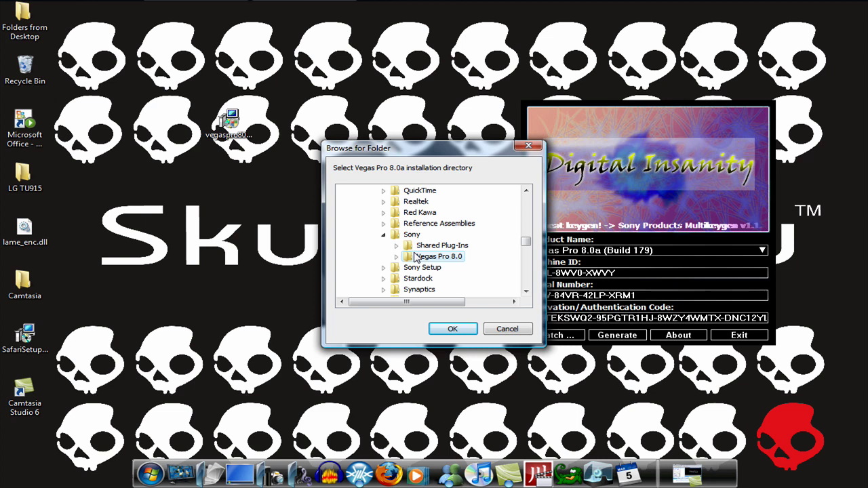
pyautogui.click(453, 329)
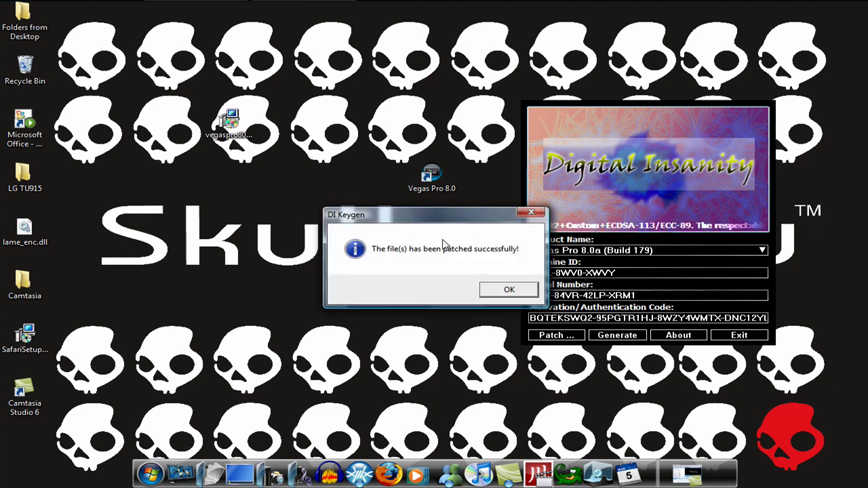
pyautogui.click(509, 290)
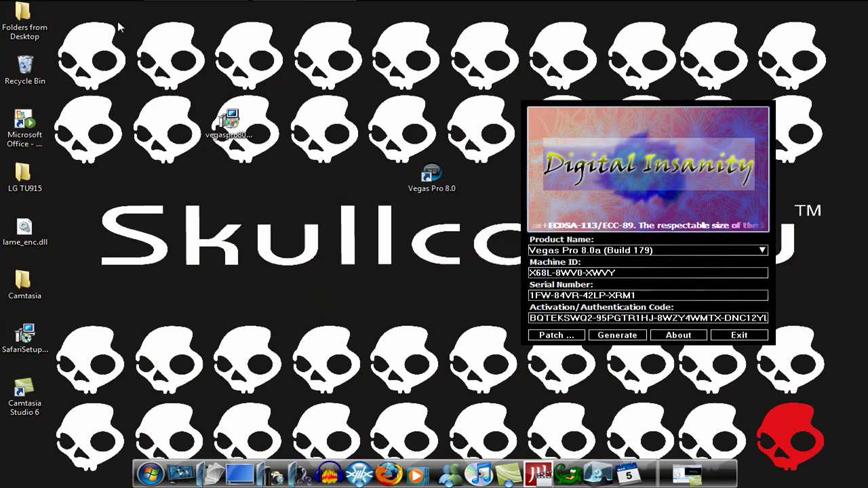
# Step: Launch Vegas Pro 8.0 from the Start menu and move its serial dialog left
pyautogui.click(15, 9)
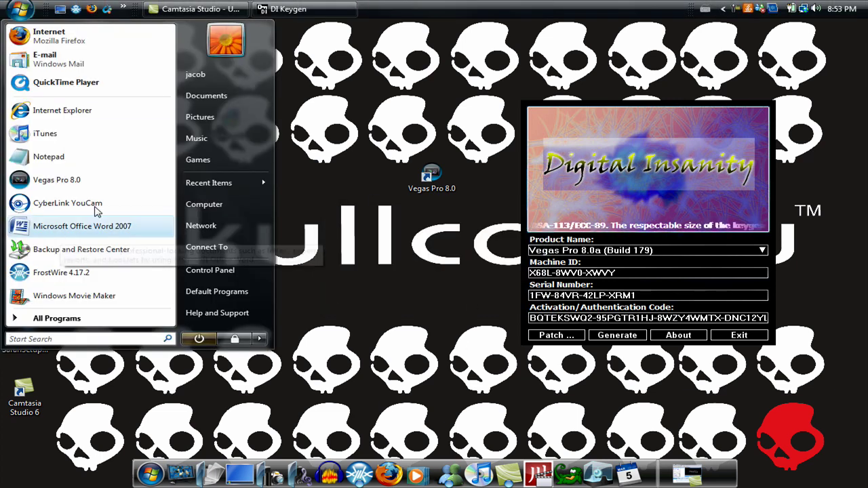
pyautogui.click(56, 180)
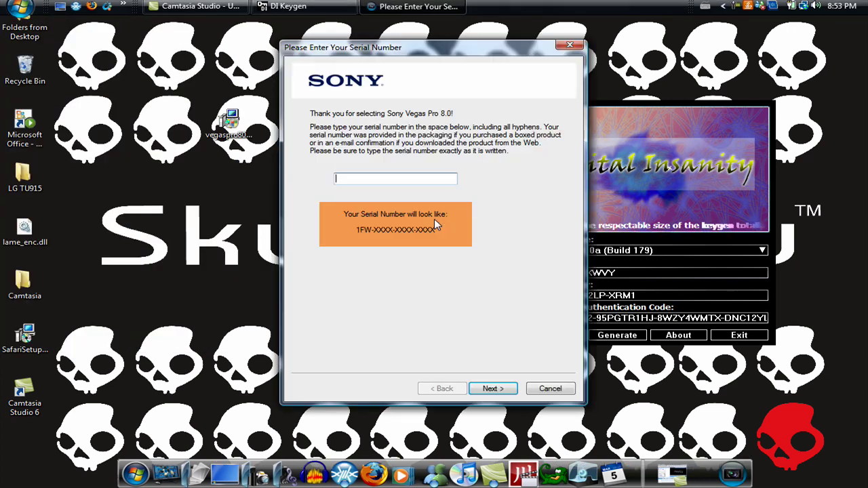
pyautogui.moveTo(474, 55)
pyautogui.mouseDown()
pyautogui.moveTo(250, 58)
pyautogui.moveTo(390, 53)
pyautogui.mouseUp()
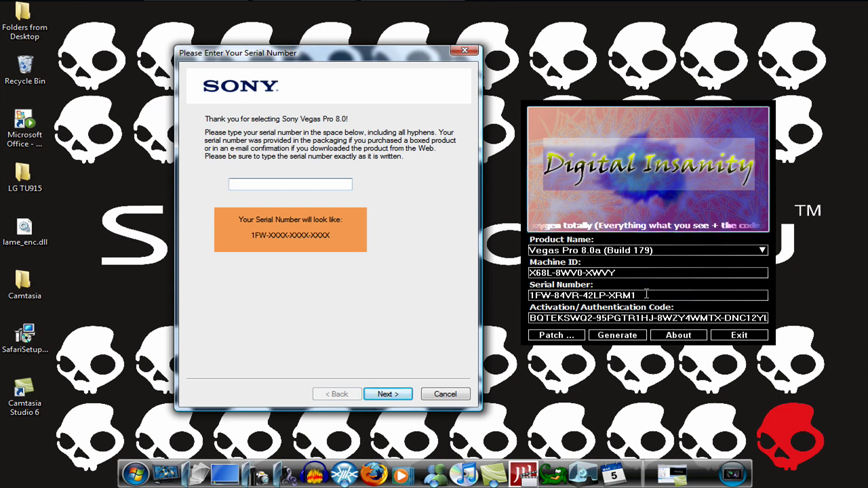
pyautogui.moveTo(648, 291); pyautogui.dragTo(506, 291)
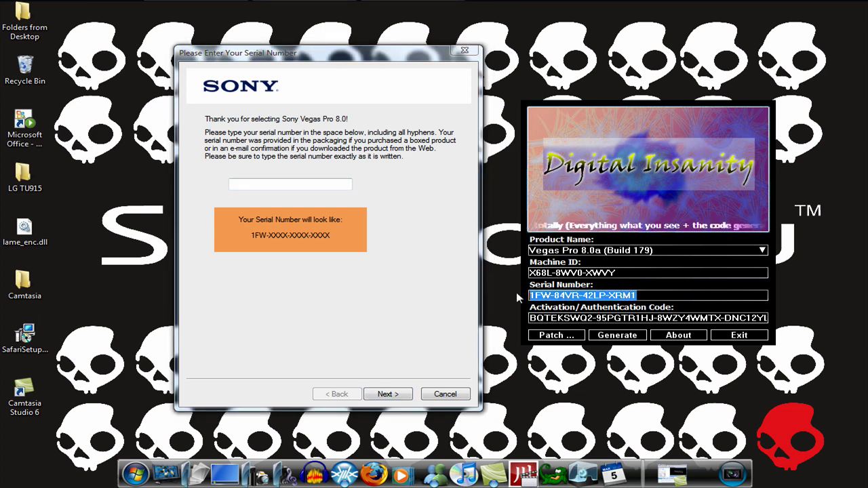
pyautogui.rightClick(604, 296)
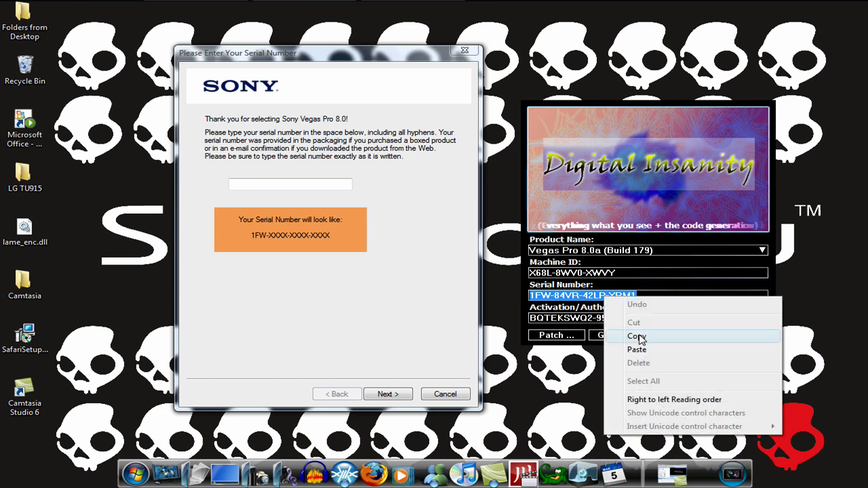
pyautogui.click(637, 336)
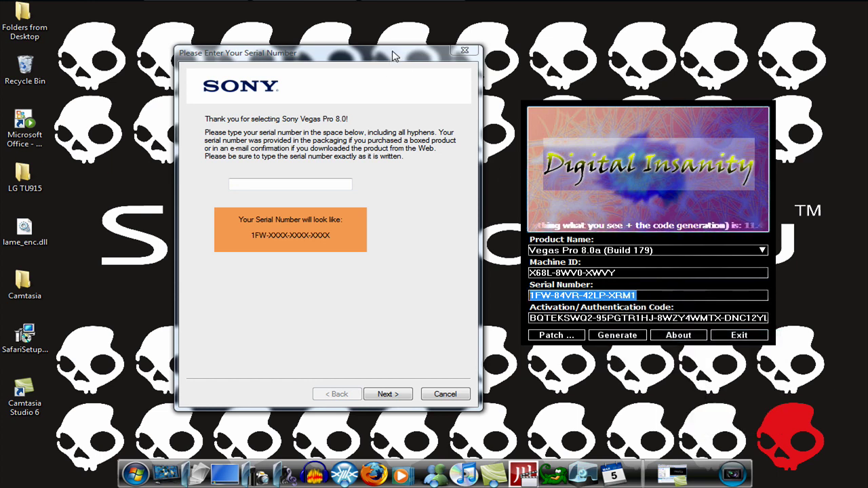
pyautogui.click(253, 187)
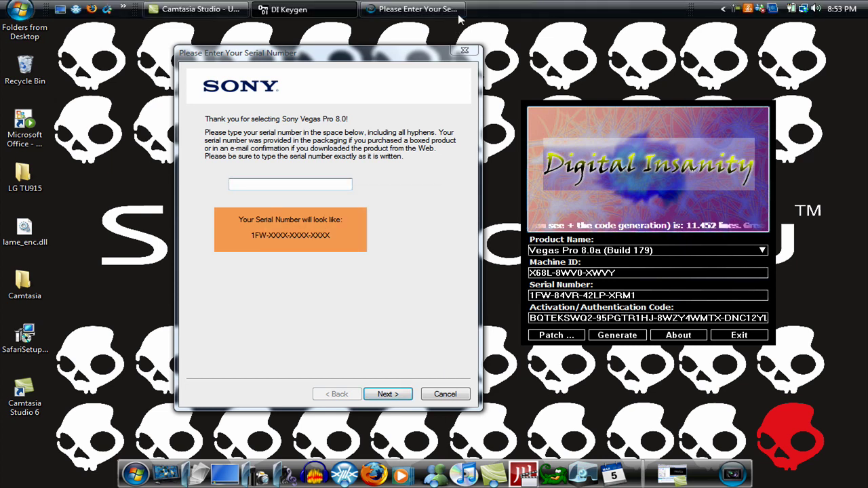
pyautogui.click(416, 6)
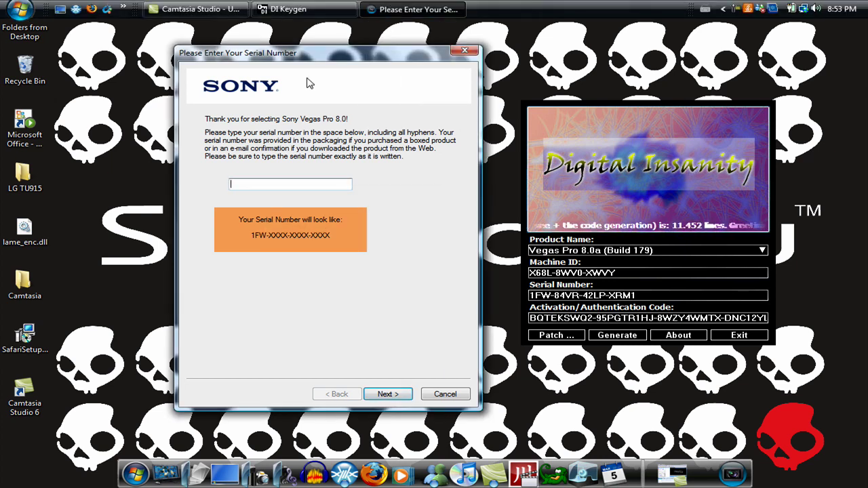
pyautogui.rightClick(271, 187)
pyautogui.click(305, 241)
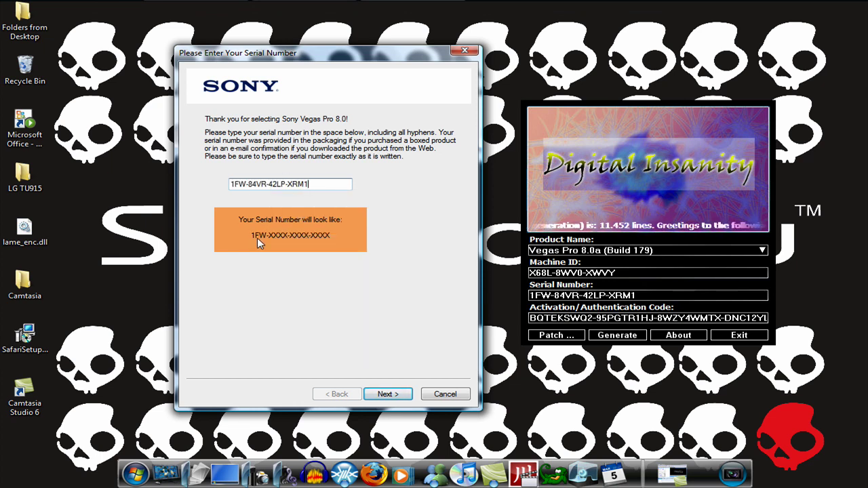
# Step: Submit the serial, return to the pre-filled registration details, and accept the privacy agreement
pyautogui.click(396, 395)
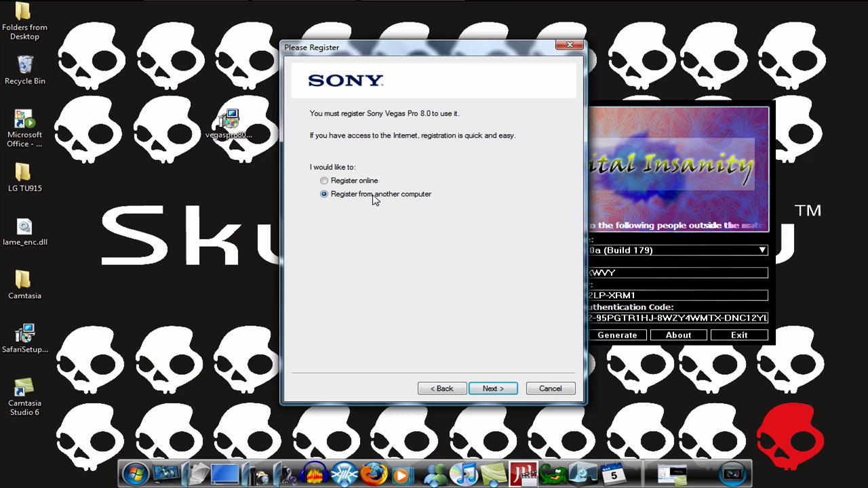
pyautogui.click(505, 394)
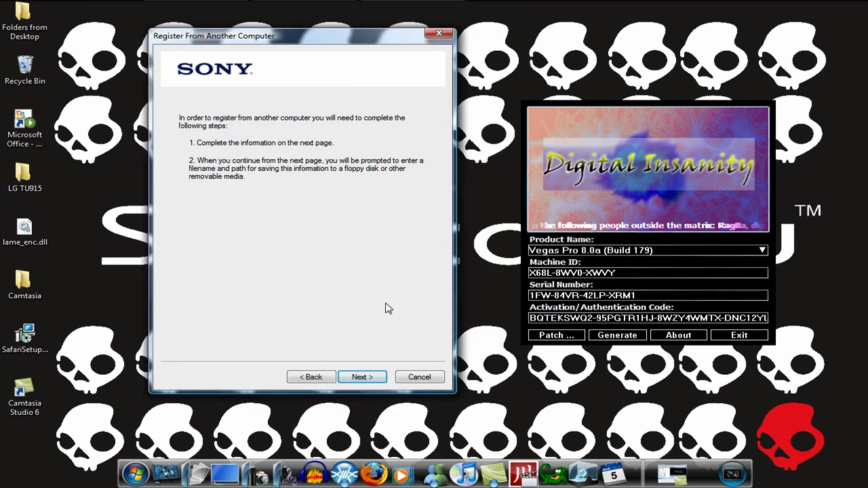
pyautogui.click(493, 388)
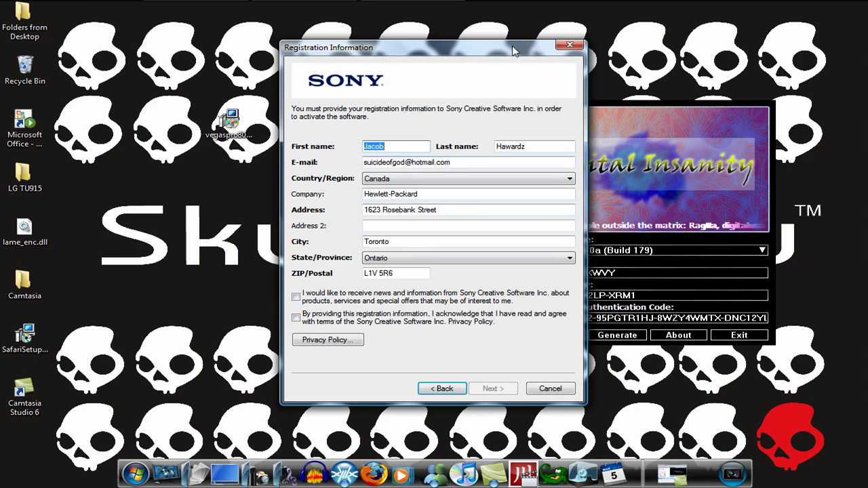
pyautogui.moveTo(514, 51); pyautogui.dragTo(426, 54)
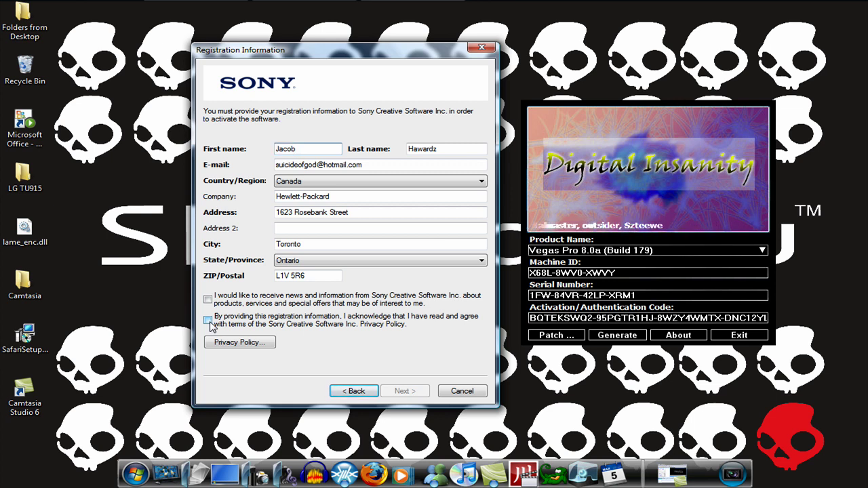
pyautogui.click(210, 323)
# Step: Save Register Vegas Pro.htm to Documents over the existing copy, then move the wizard aside
pyautogui.click(402, 392)
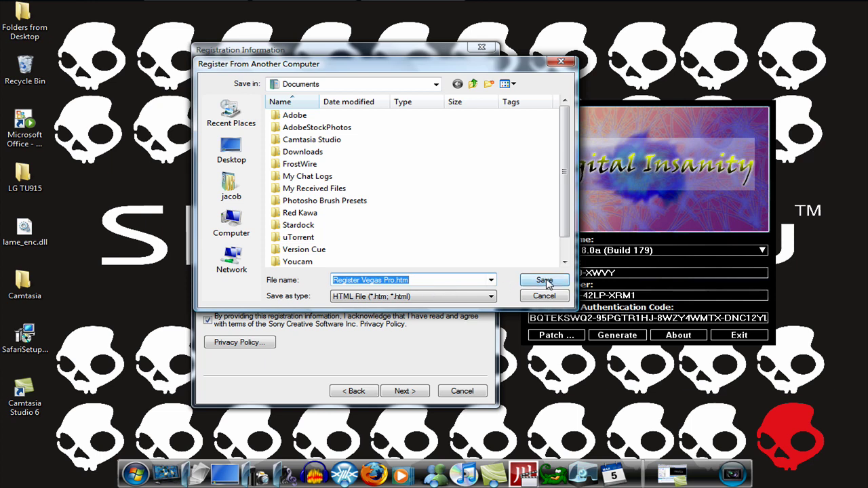
pyautogui.click(545, 280)
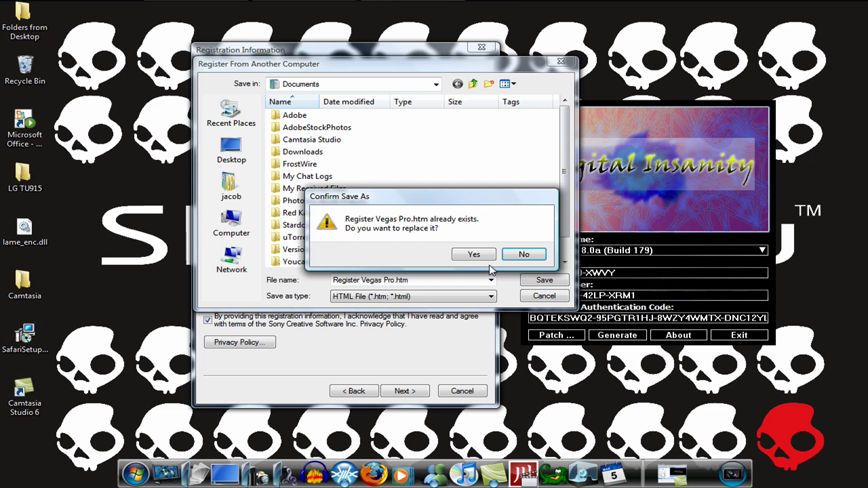
pyautogui.click(477, 254)
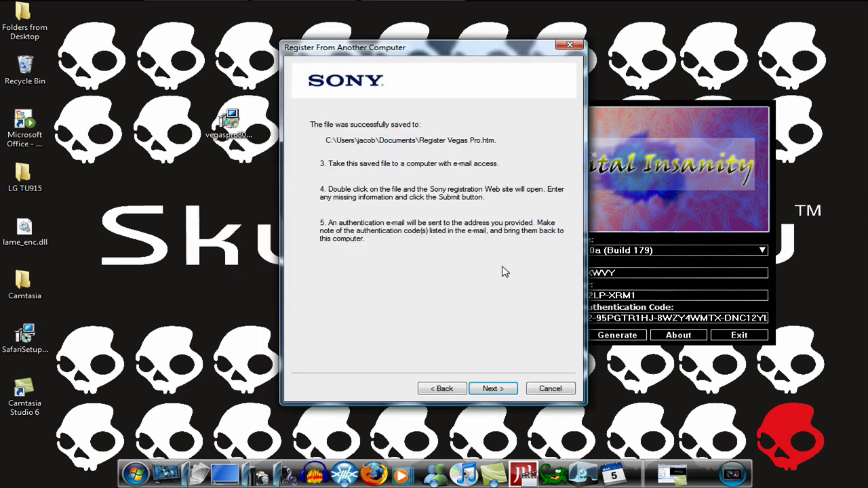
pyautogui.moveTo(513, 43); pyautogui.dragTo(430, 34)
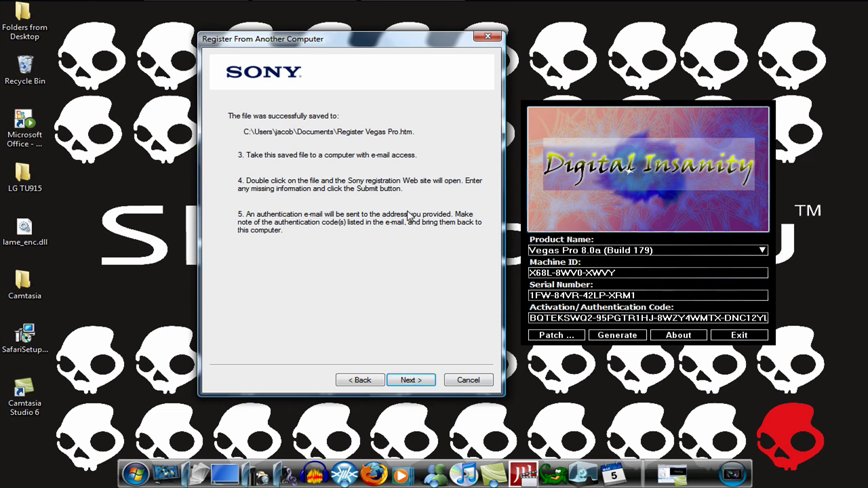
# Step: Advance to the authentication step and copy the keygen's activation code
pyautogui.click(407, 380)
pyautogui.moveTo(445, 50); pyautogui.dragTo(364, 46)
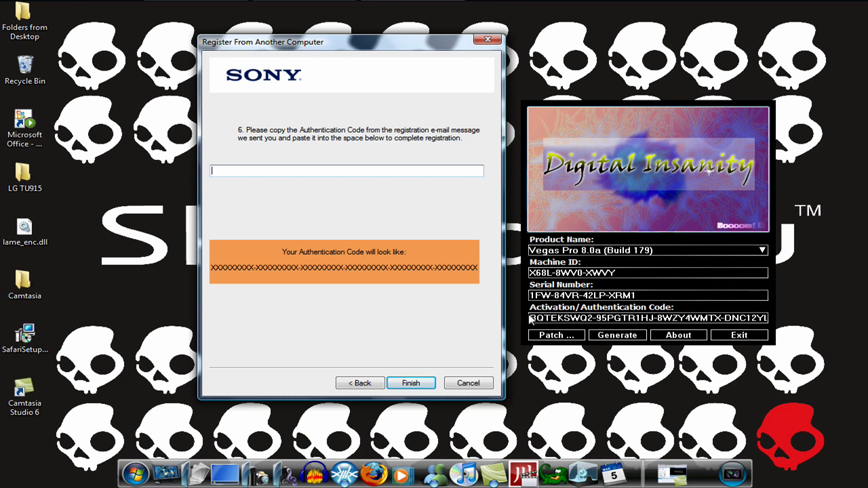
pyautogui.moveTo(532, 319); pyautogui.dragTo(786, 326)
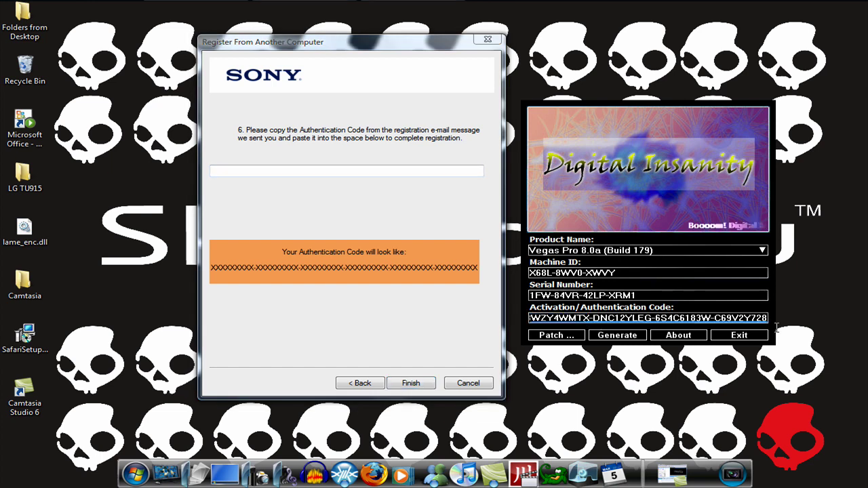
pyautogui.rightClick(727, 318)
pyautogui.click(574, 359)
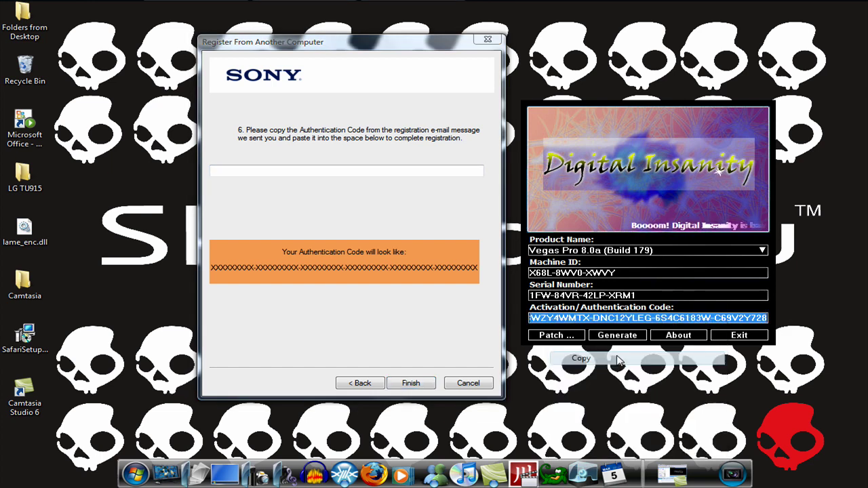
# Step: Paste the activation code as the authentication code and finish registration
pyautogui.click(364, 168)
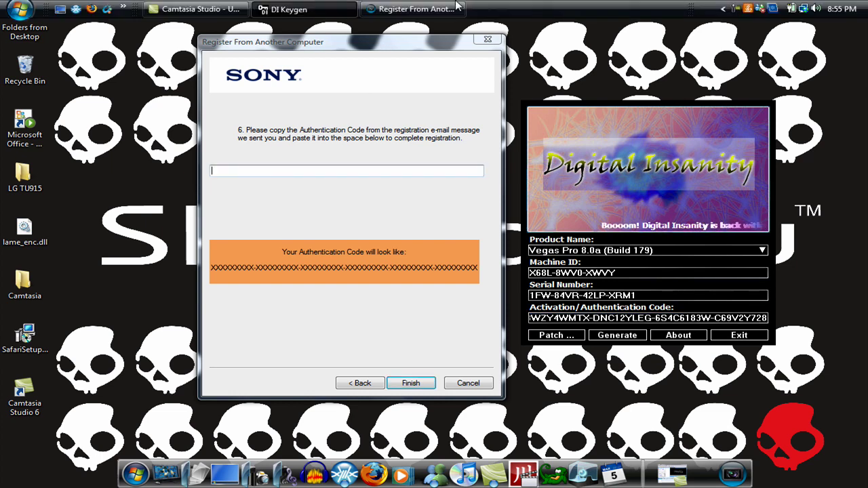
pyautogui.rightClick(265, 172)
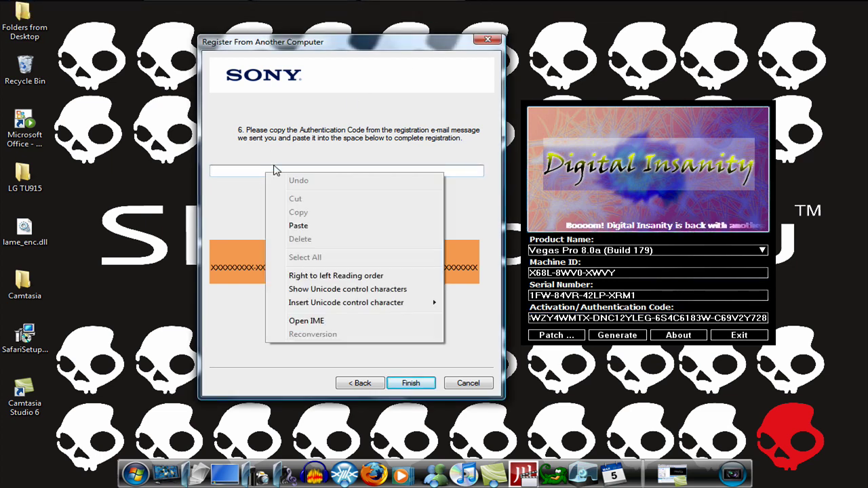
pyautogui.click(298, 226)
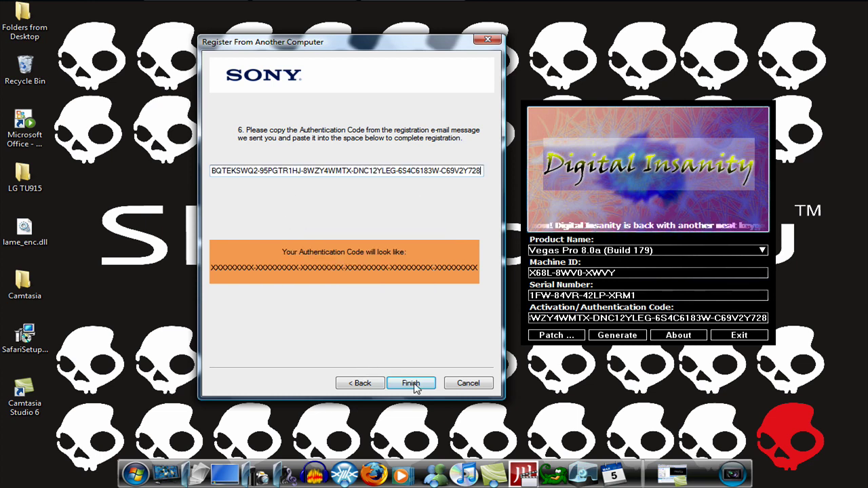
pyautogui.click(411, 384)
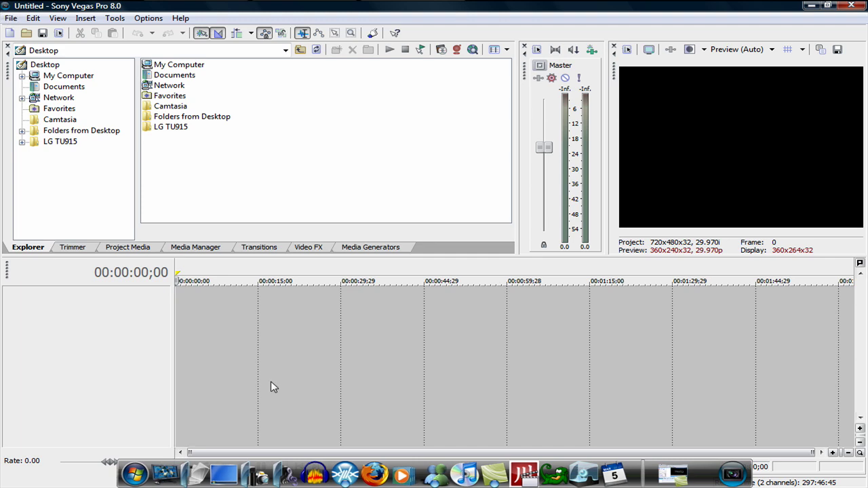
# Step: Preview the Venetian Blinds, Squeeze, Spiral and 3D Blinds transition presets
pyautogui.click(259, 248)
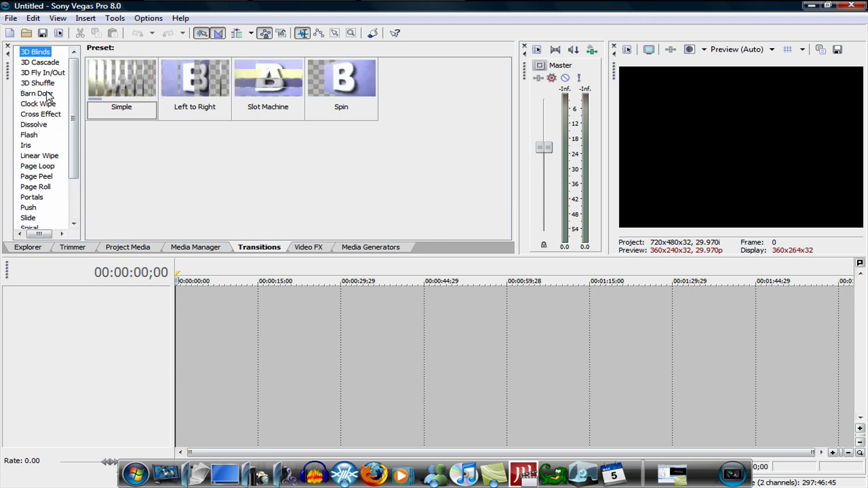
pyautogui.scroll(-2, 38, 133)
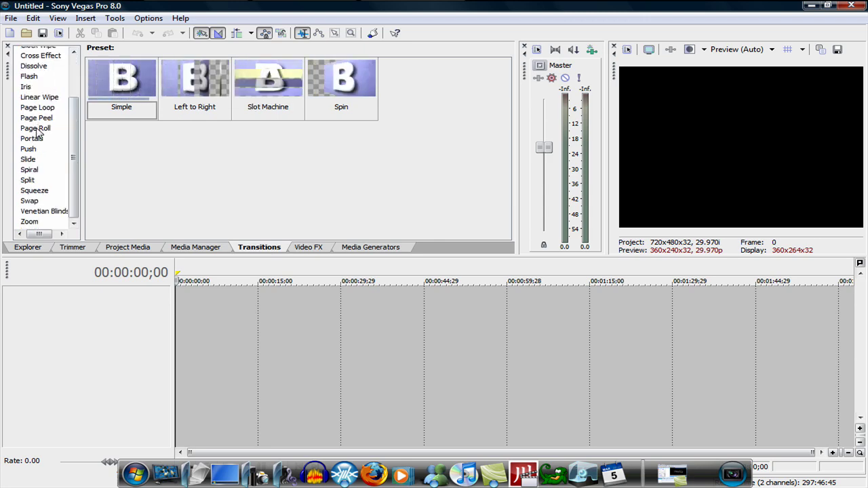
pyautogui.click(39, 211)
pyautogui.click(37, 192)
pyautogui.click(29, 170)
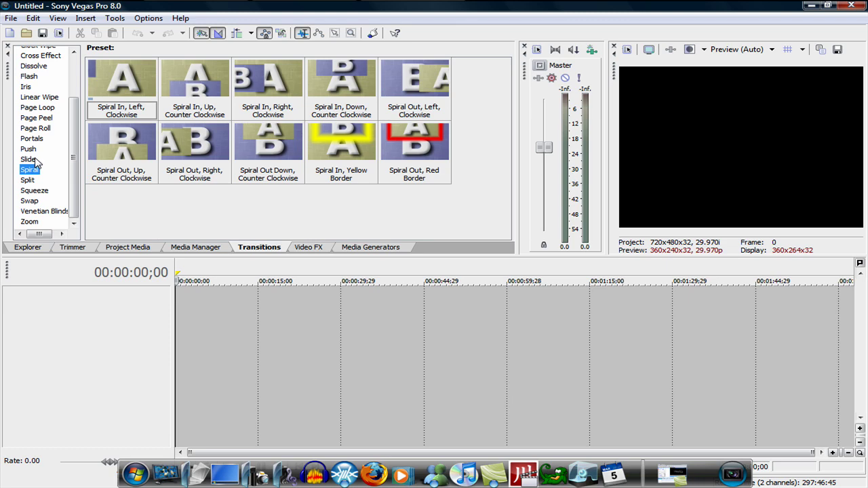
pyautogui.scroll(2, 41, 136)
pyautogui.click(34, 52)
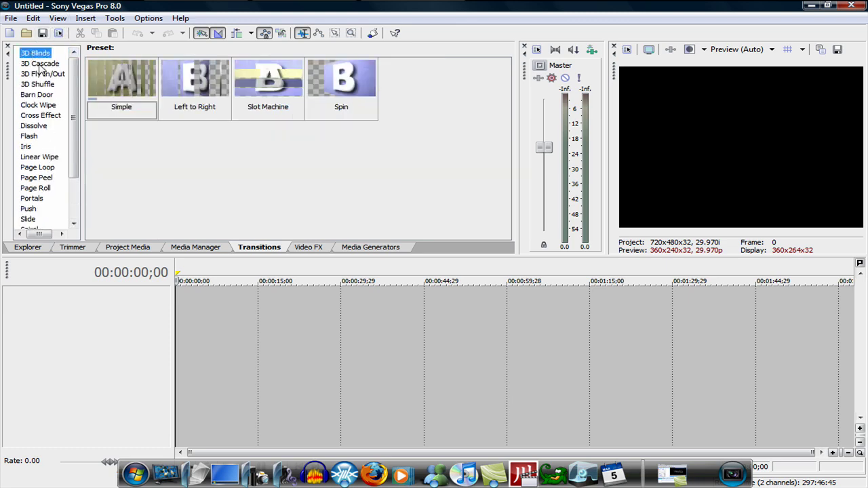
# Step: Preview the Black and White and Black Restore video effects, then close Vegas Pro
pyautogui.click(307, 248)
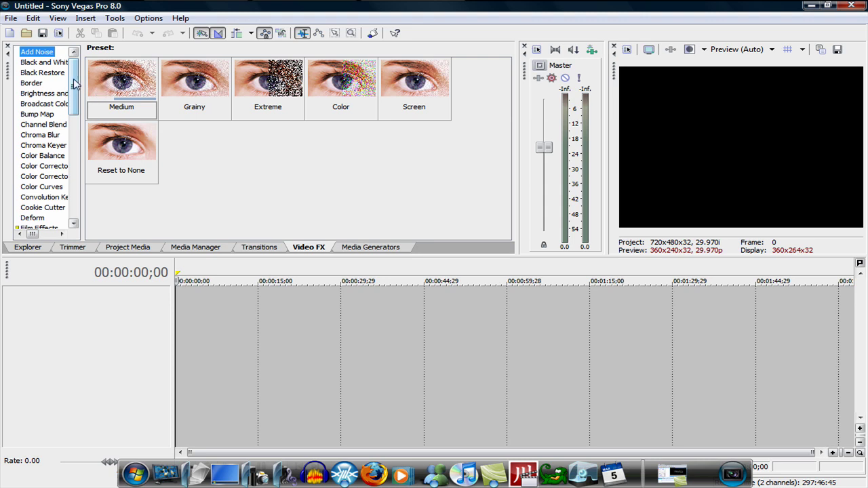
pyautogui.moveTo(74, 87)
pyautogui.mouseDown()
pyautogui.moveTo(74, 186)
pyautogui.moveTo(81, 60)
pyautogui.mouseUp()
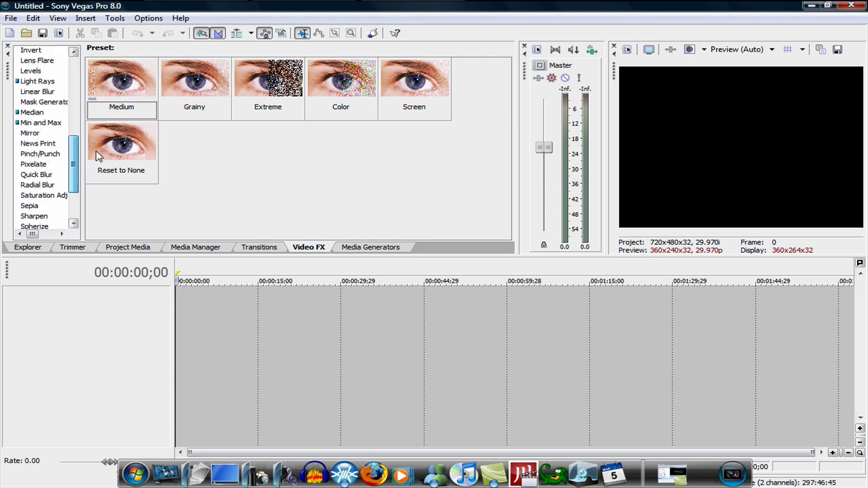
pyautogui.click(52, 66)
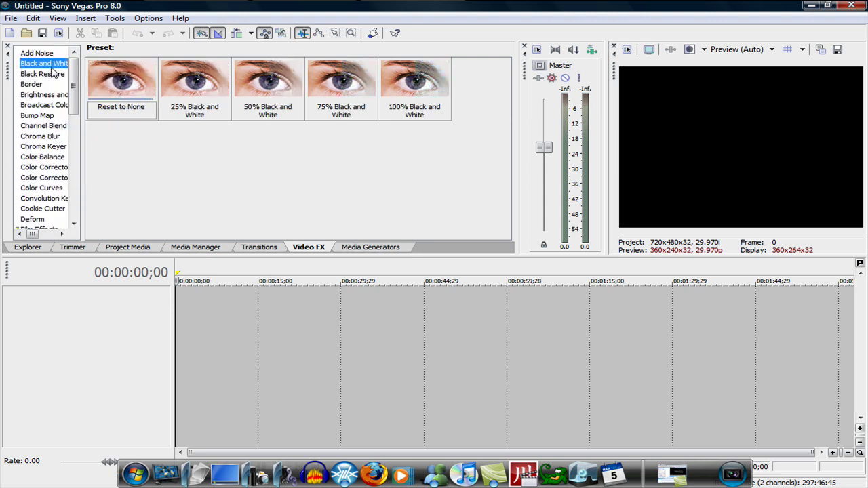
pyautogui.click(57, 75)
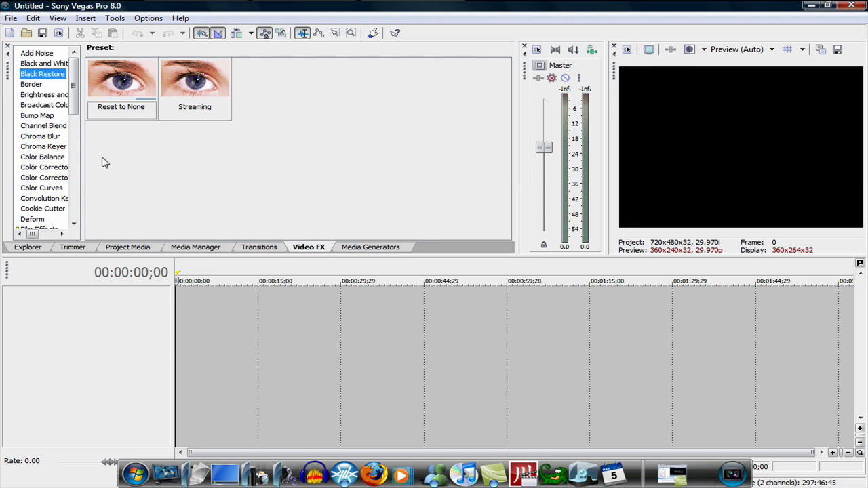
pyautogui.click(853, 5)
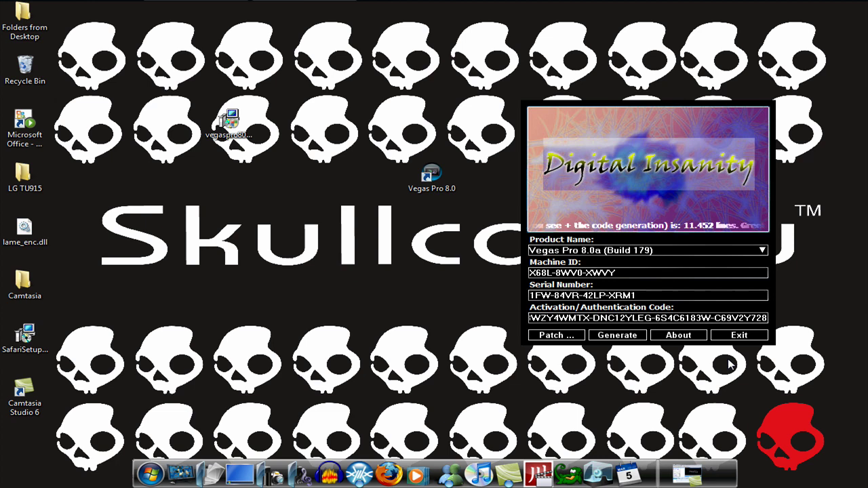
# Step: Exit the keygen, select then deselect the Vegas Pro shortcut, and open Camtasia's recording menu
pyautogui.click(738, 337)
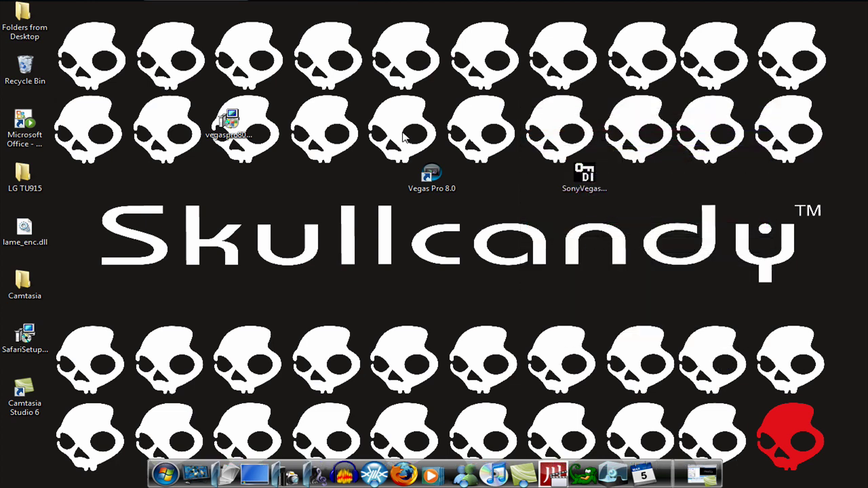
pyautogui.moveTo(371, 139)
pyautogui.mouseDown()
pyautogui.moveTo(499, 225)
pyautogui.moveTo(481, 221)
pyautogui.mouseUp()
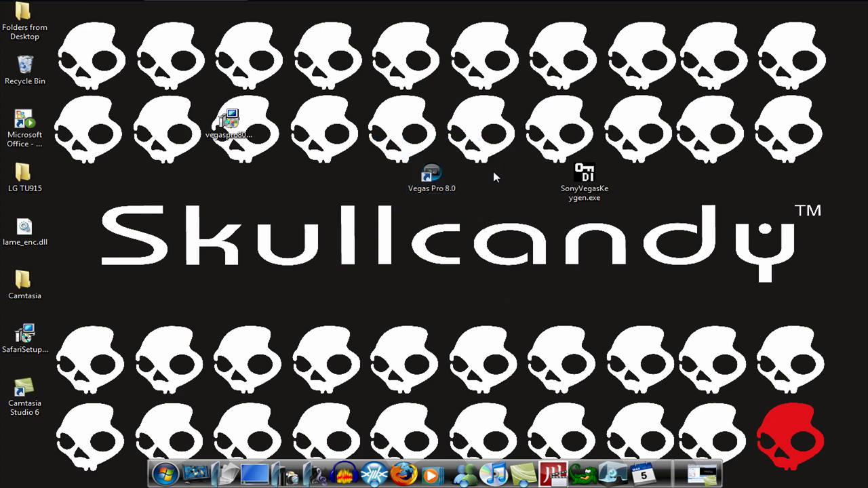
pyautogui.moveTo(371, 126)
pyautogui.mouseDown()
pyautogui.moveTo(430, 204)
pyautogui.moveTo(499, 228)
pyautogui.mouseUp()
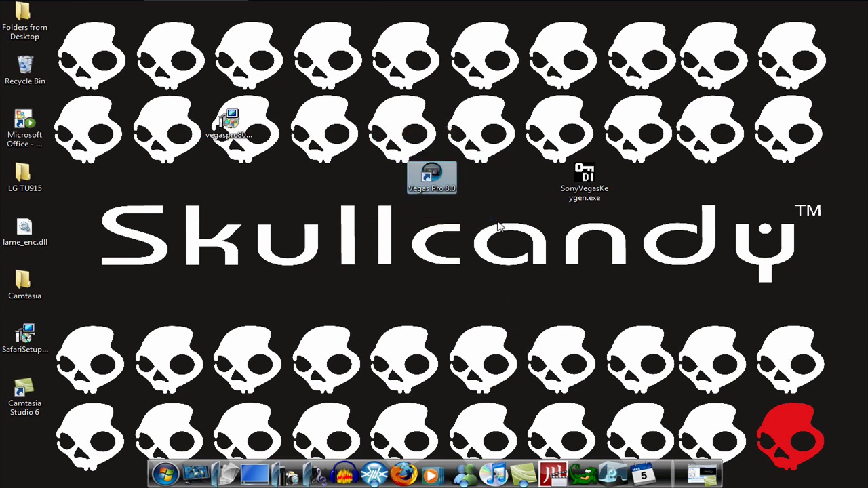
pyautogui.click(454, 257)
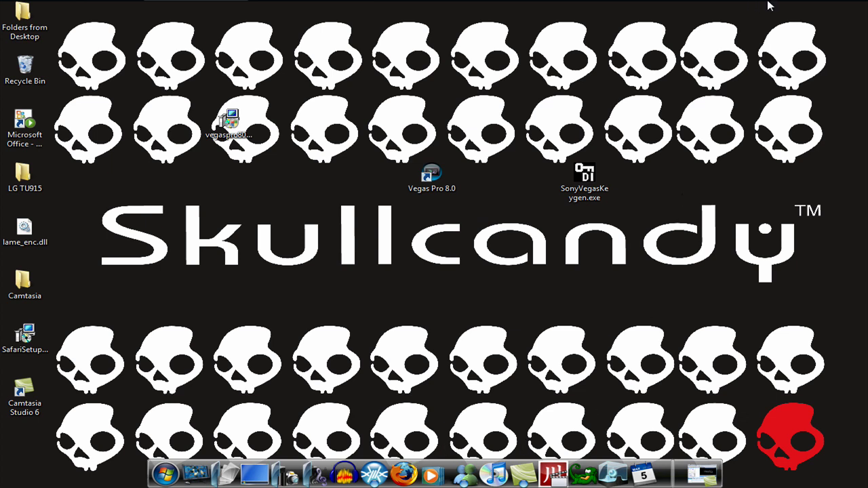
pyautogui.rightClick(736, 8)
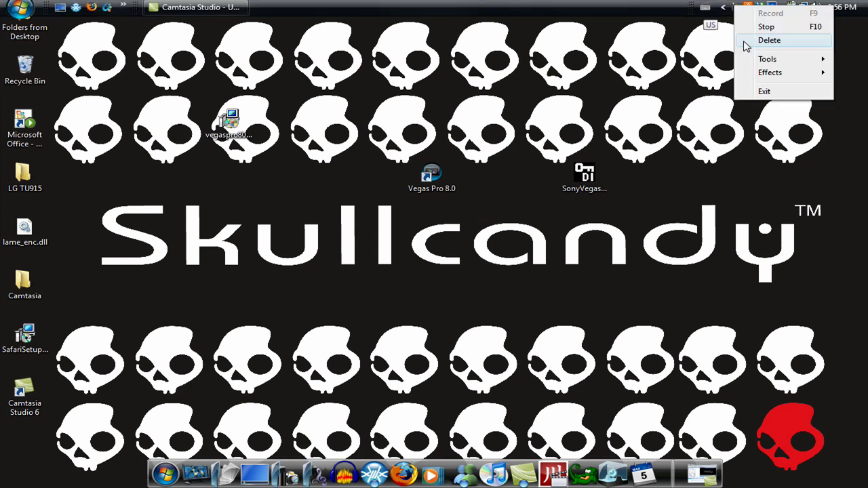